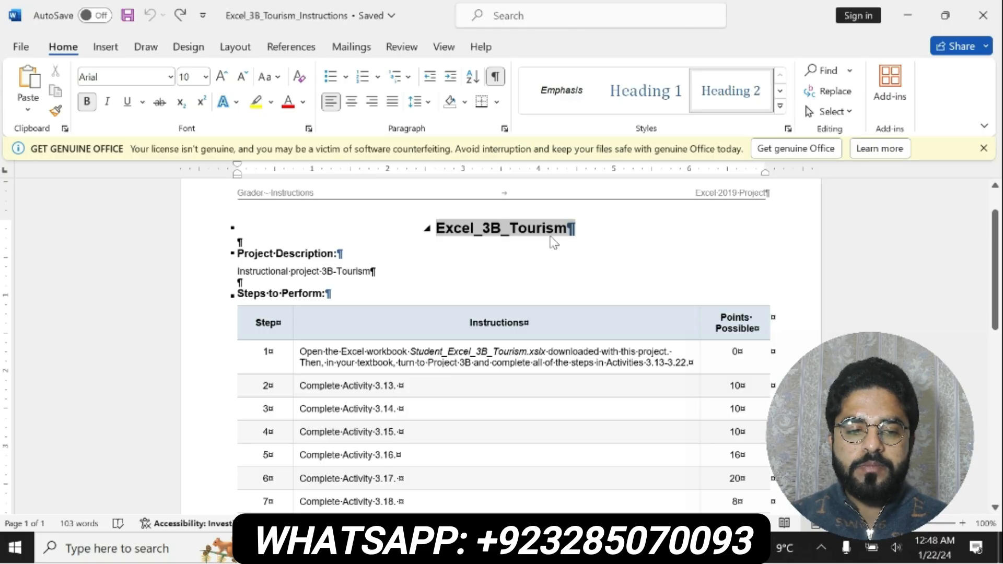
Step: Highlight the document title, the project description section and the step 1 instruction in yellow
{"action": "left_click", "coordinate": [579, 213]}
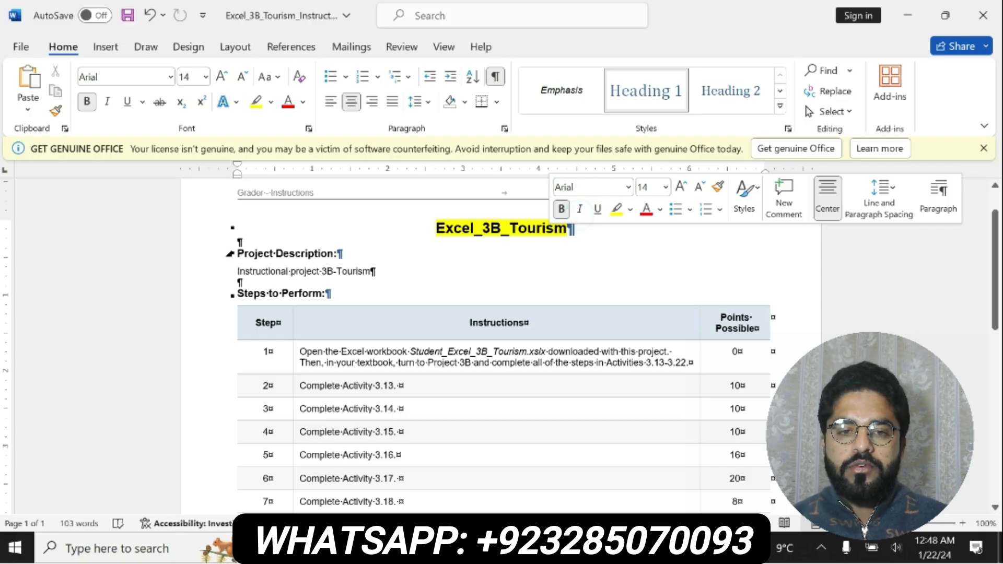
{"action": "left_click_drag", "start_coordinate": [236, 254], "coordinate": [374, 271]}
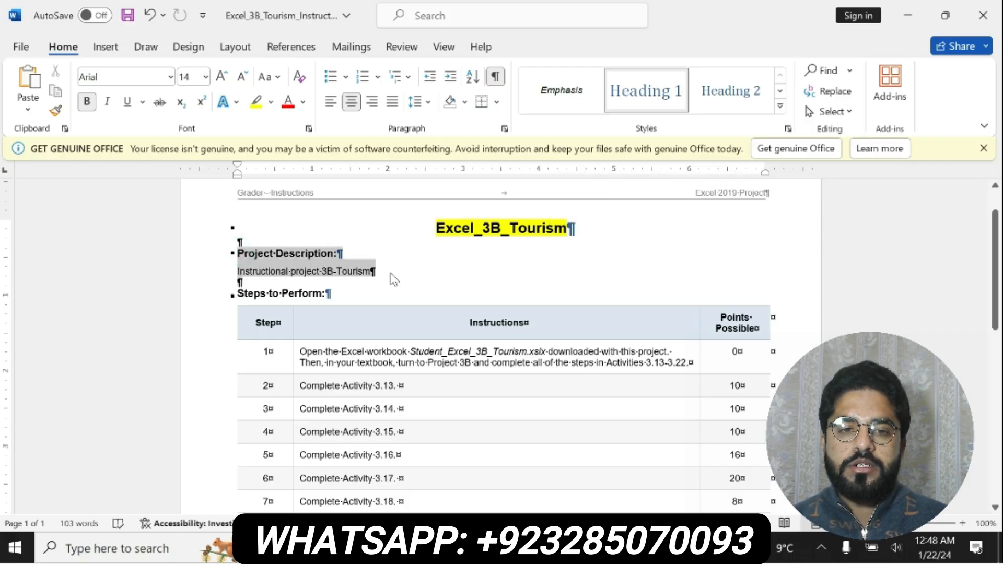
{"action": "left_click", "coordinate": [431, 255]}
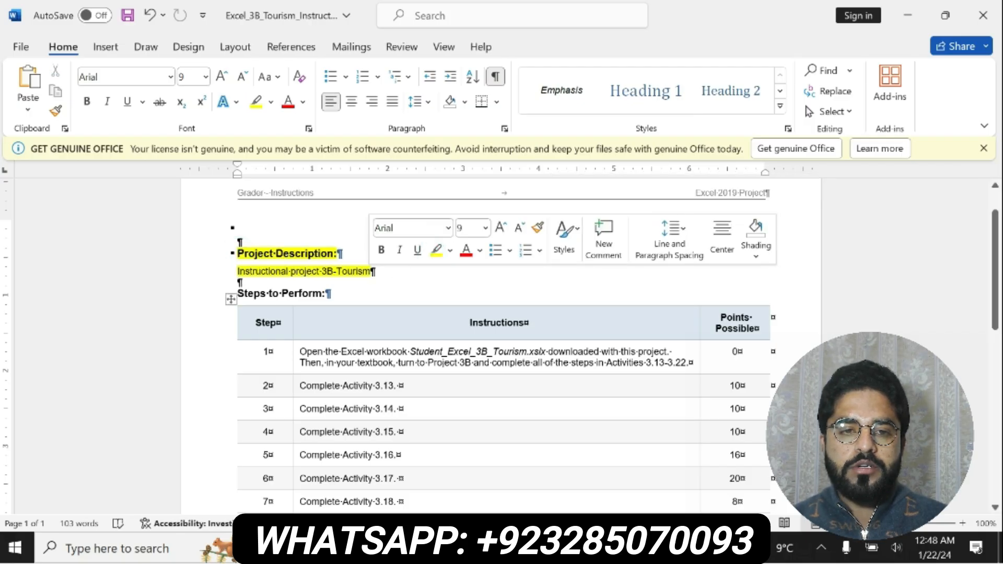
{"action": "left_click", "coordinate": [297, 353]}
{"action": "left_click_drag", "start_coordinate": [298, 352], "coordinate": [687, 362]}
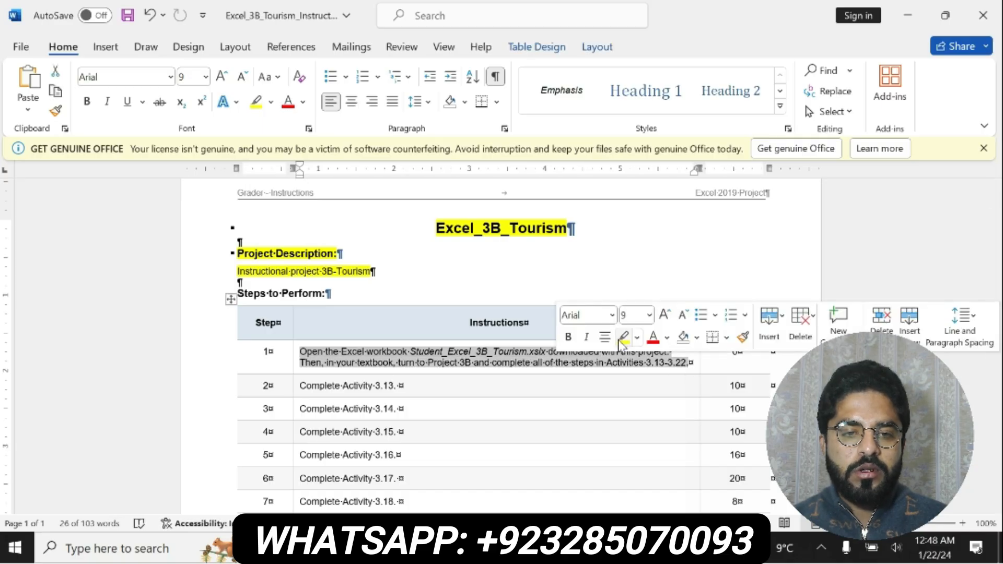
{"action": "left_click", "coordinate": [620, 337]}
Step: Make the entire step 1 instruction bold and check it against the tourism workbook in Excel
{"action": "left_click_drag", "start_coordinate": [300, 349], "coordinate": [567, 362]}
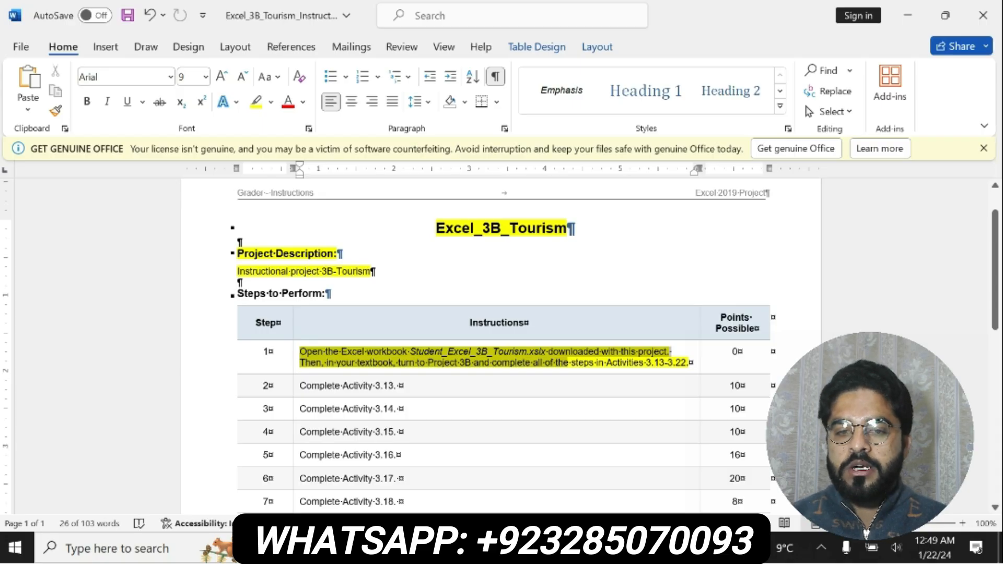
{"action": "left_click_drag", "start_coordinate": [567, 363], "coordinate": [688, 364]}
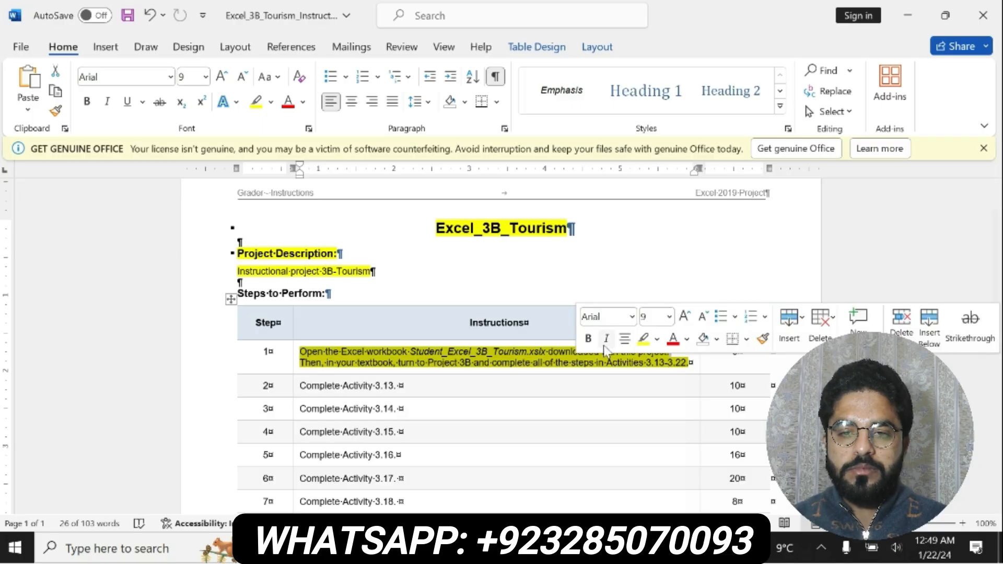
{"action": "left_click", "coordinate": [588, 338]}
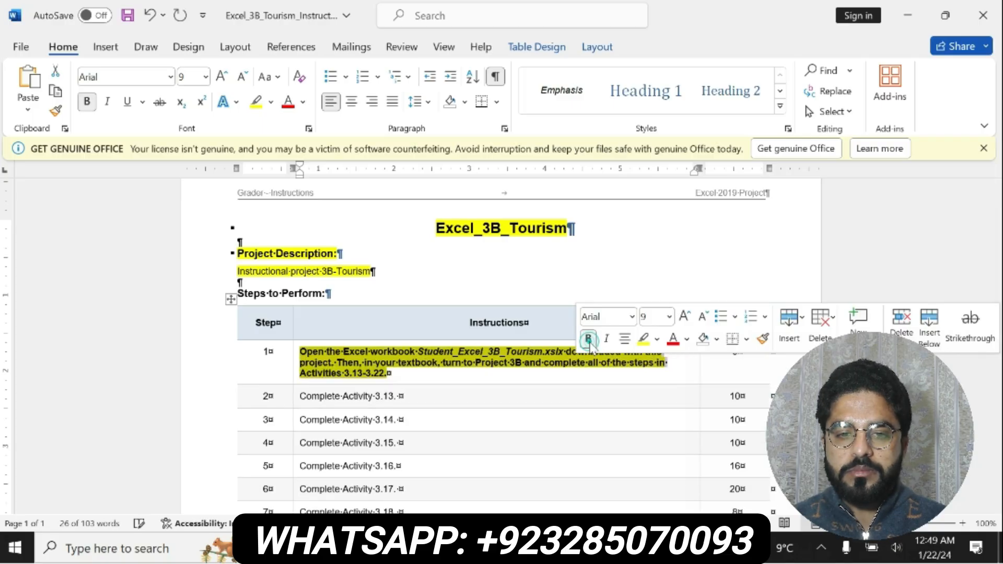
{"action": "left_click", "coordinate": [303, 353]}
{"action": "left_click_drag", "start_coordinate": [300, 351], "coordinate": [590, 374]}
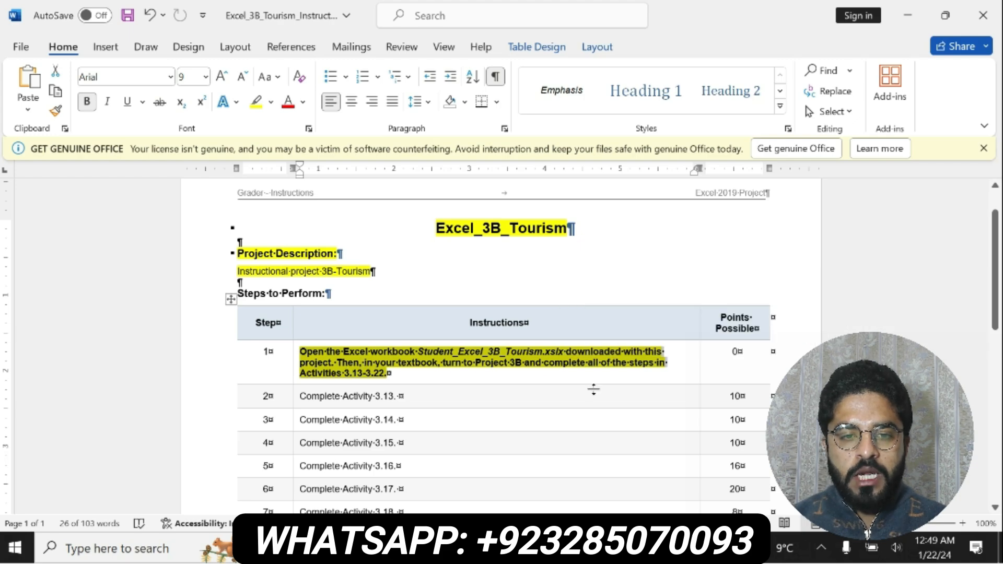
{"action": "key", "text": "alt+Tab"}
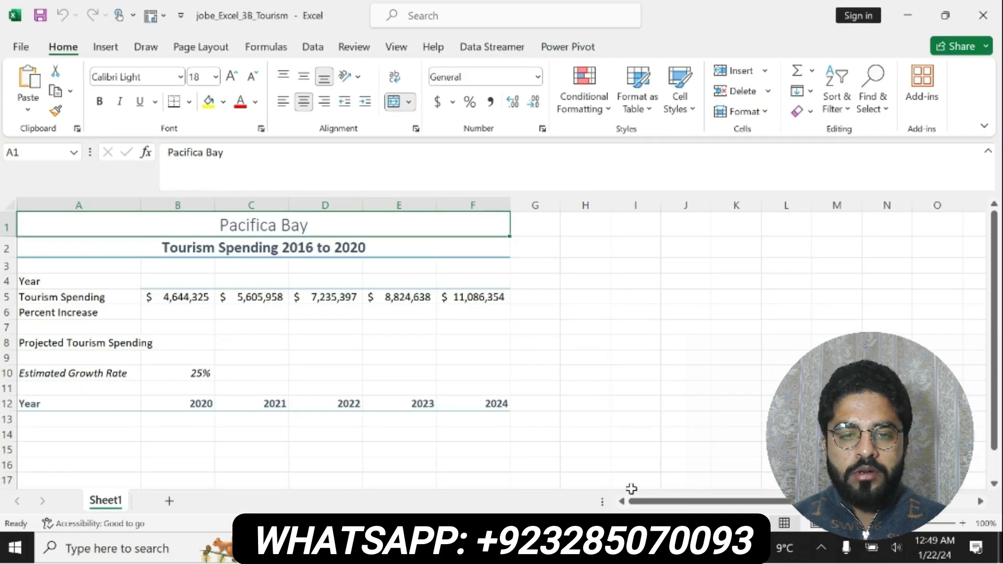
{"action": "key", "text": "alt+Tab"}
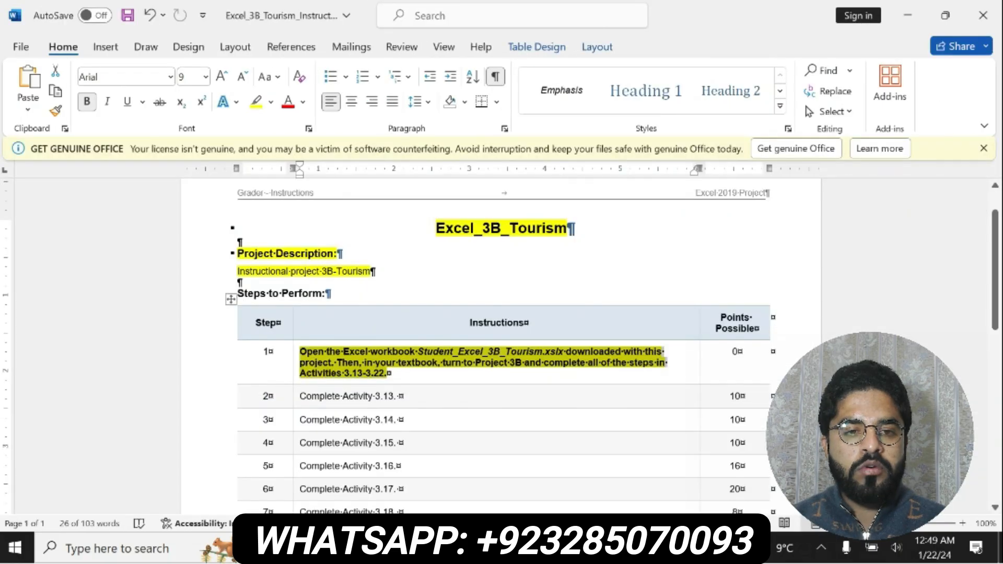
Step: Undo the bold and yellow highlighting applied to the title, project description and step 1 instruction
{"action": "key", "text": "ctrl+z"}
{"action": "key", "text": "ctrl+z"}
{"action": "key", "text": "ctrl+z"}
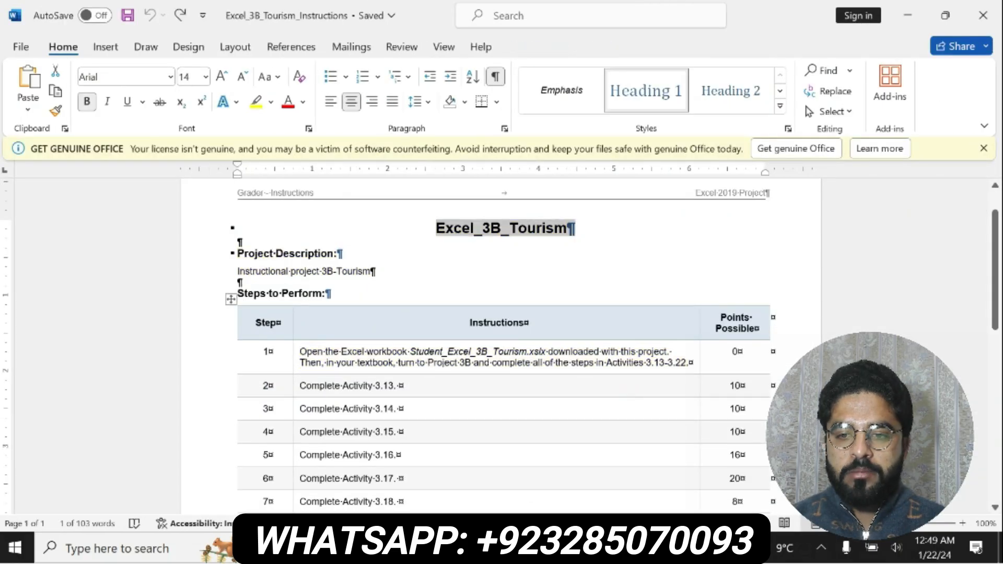
Step: Make "Complete Activity 3.13" in step 2 bold and highlight it in yellow
{"action": "left_click_drag", "start_coordinate": [301, 386], "coordinate": [400, 387]}
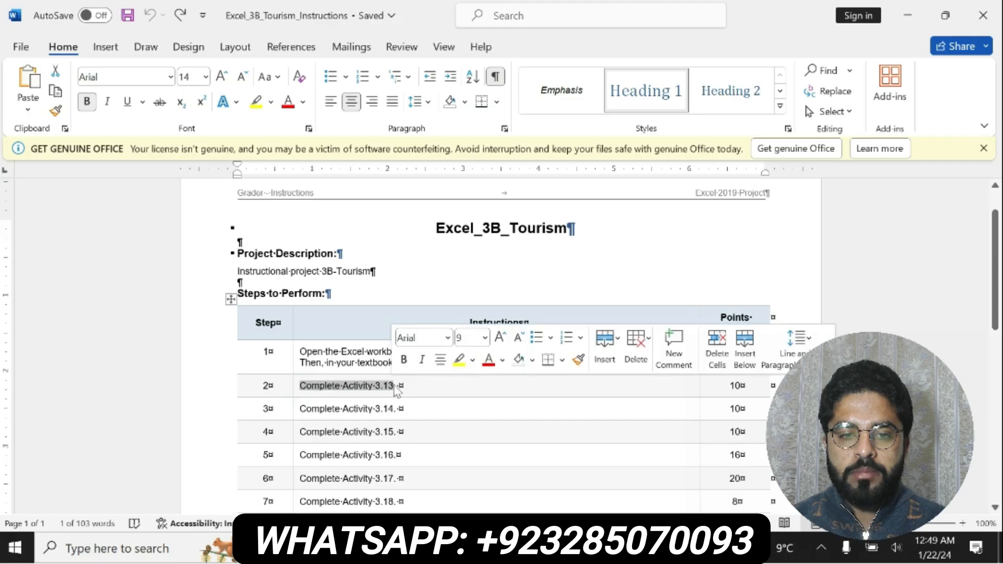
{"action": "left_click", "coordinate": [404, 360]}
{"action": "left_click", "coordinate": [460, 360]}
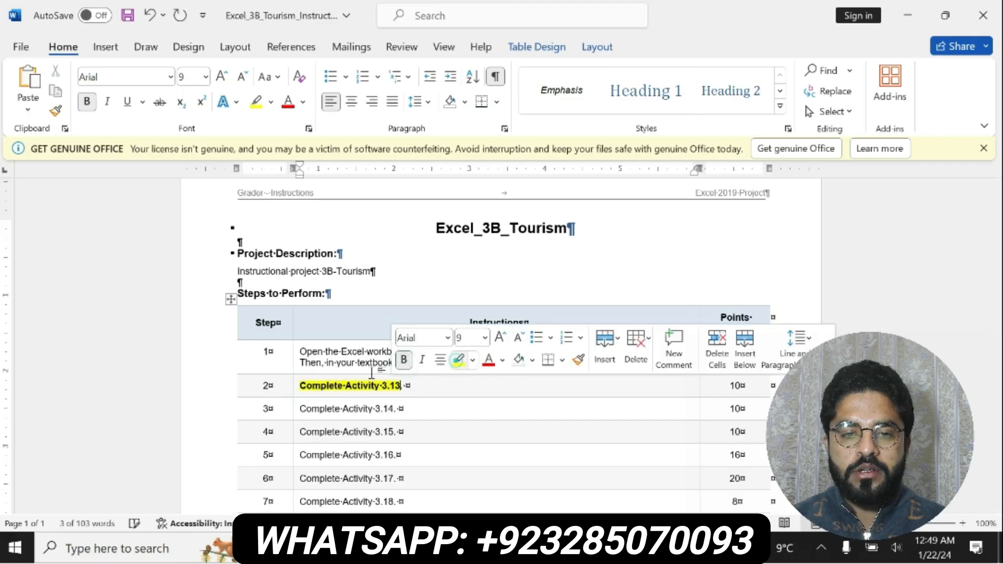
{"action": "left_click", "coordinate": [400, 385]}
{"action": "left_click_drag", "start_coordinate": [301, 387], "coordinate": [405, 387]}
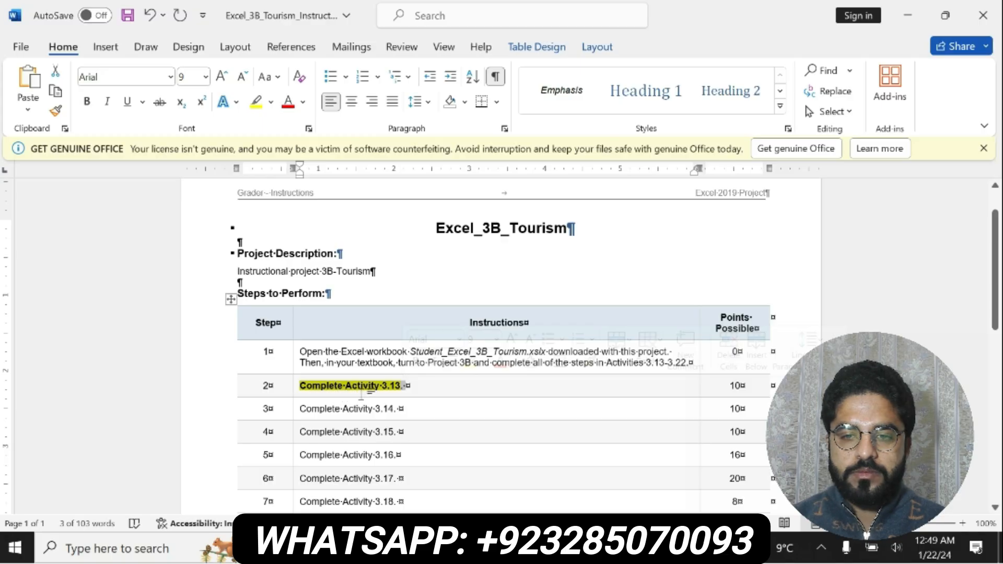
Step: Switch to the tourism workbook in Excel and enter 2016 in cell B4 of the Year row
{"action": "left_click", "coordinate": [470, 549]}
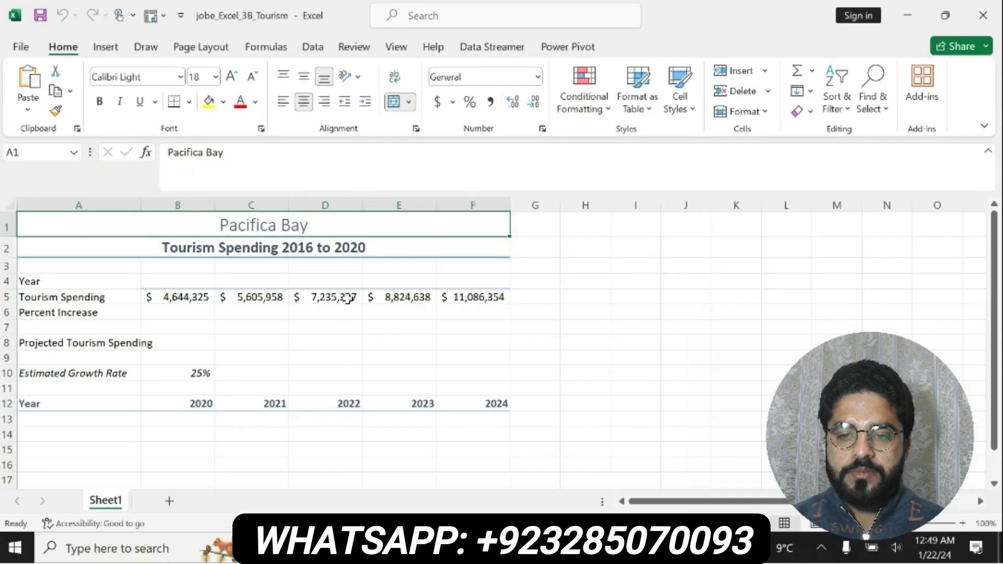
{"action": "left_click", "coordinate": [176, 281]}
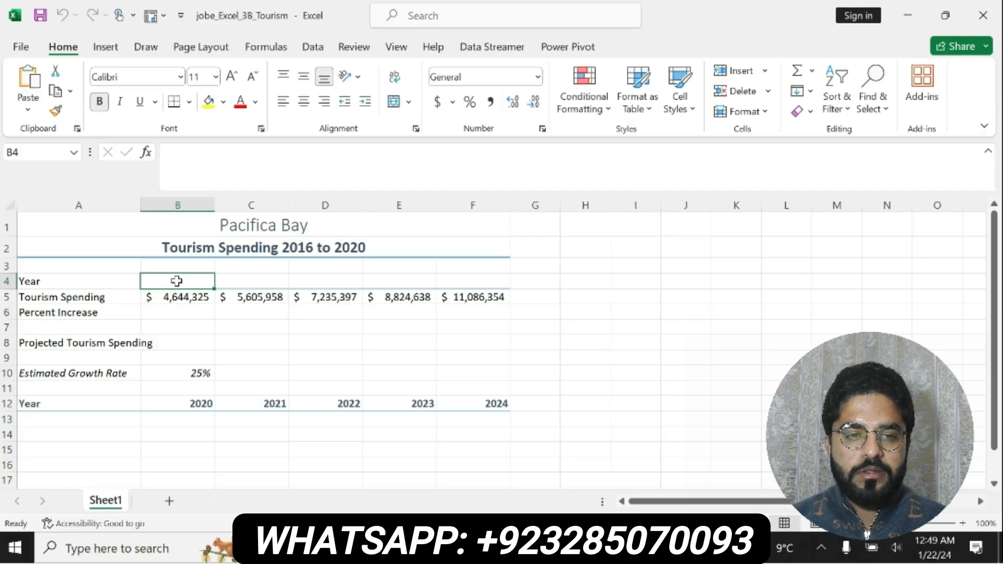
{"action": "type", "text": "2"}
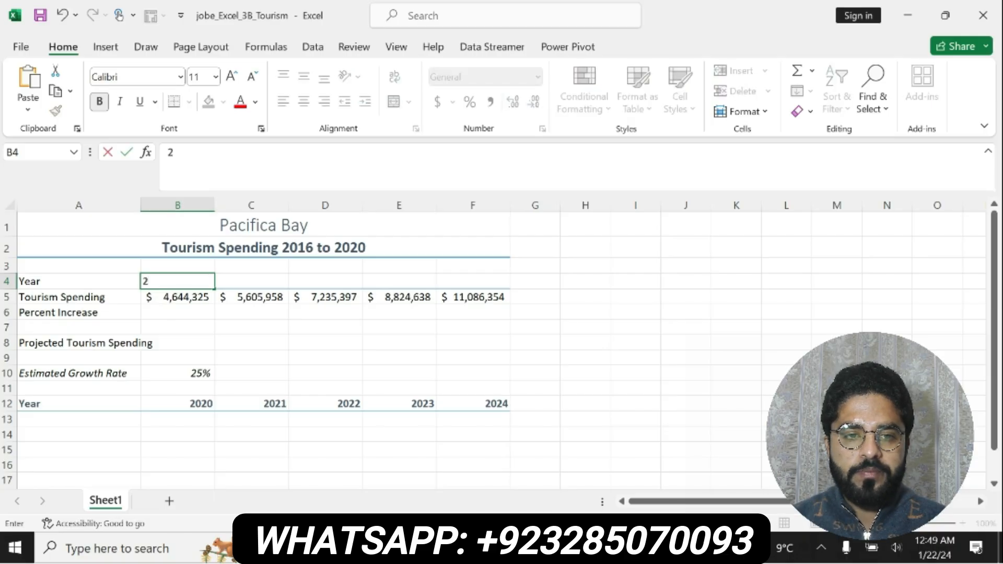
{"action": "type", "text": "016"}
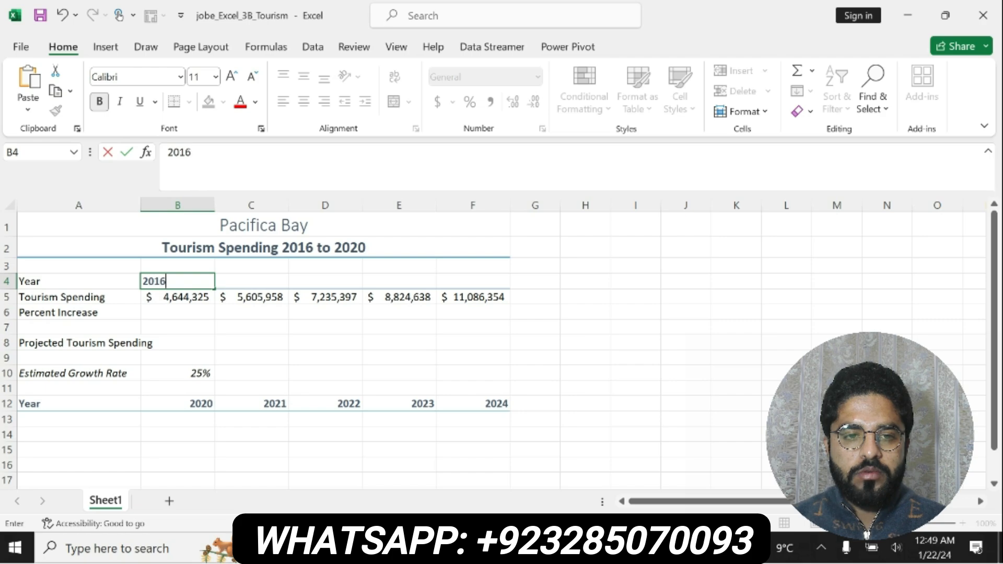
{"action": "key", "text": "ctrl+Return"}
{"action": "key", "text": "Return"}
Step: Try to fill the year from the single cell B4 across to F4
{"action": "left_click", "coordinate": [177, 281]}
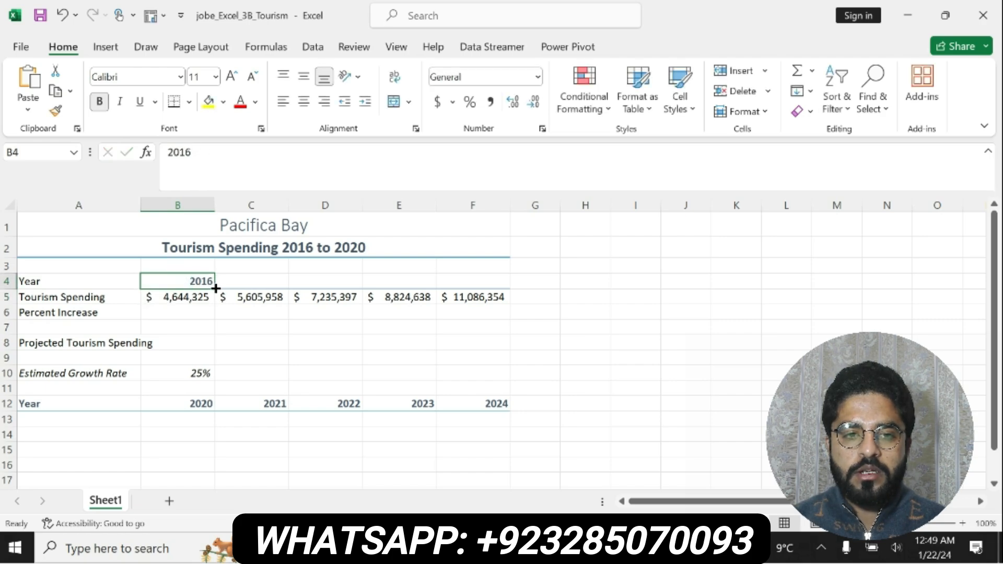
{"action": "left_click_drag", "start_coordinate": [215, 288], "coordinate": [498, 289]}
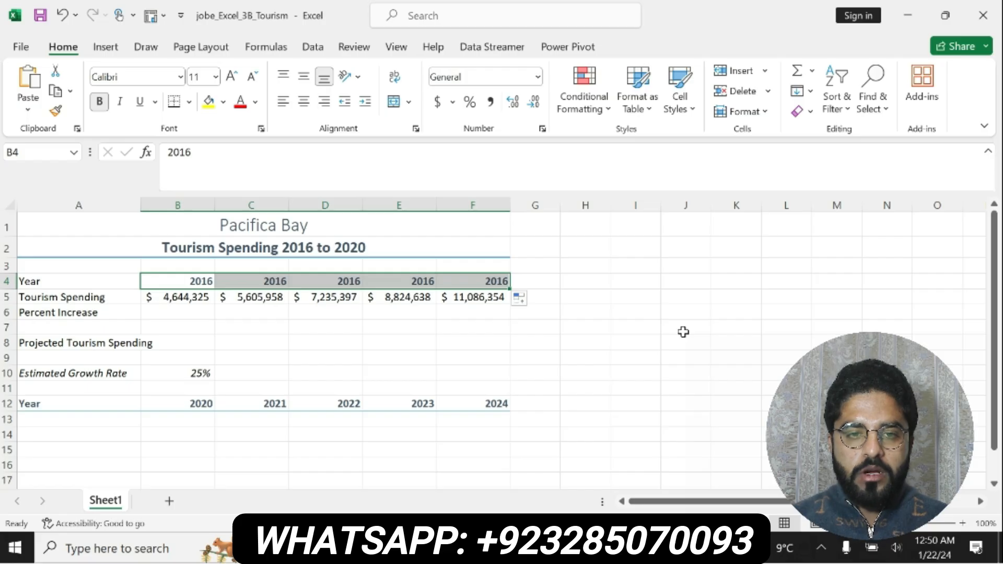
{"action": "key", "text": "ctrl+z"}
Step: Enter 2017 in cell C4 beside the first year
{"action": "left_click", "coordinate": [251, 282]}
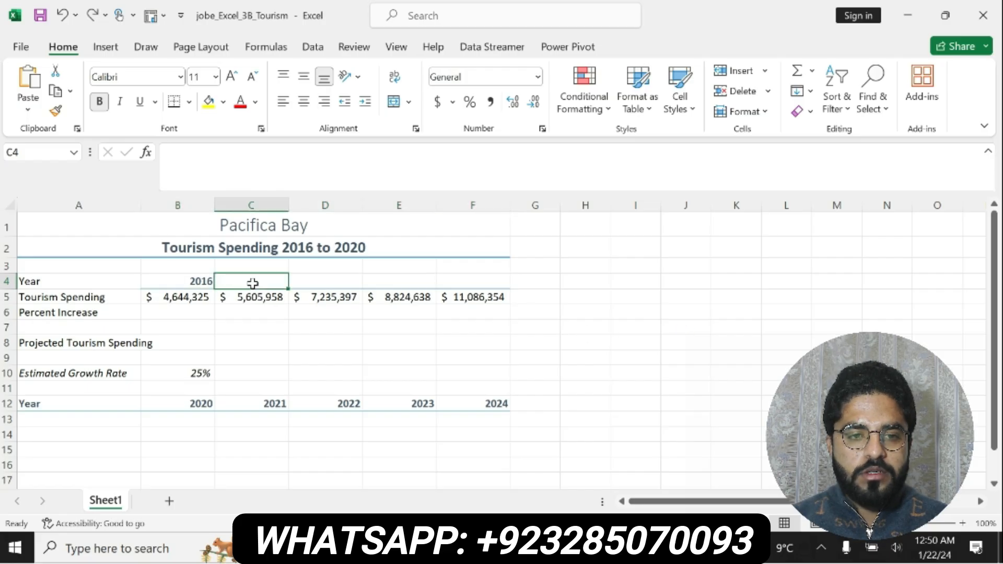
{"action": "type", "text": "3"}
{"action": "key", "text": "BackSpace"}
{"action": "type", "text": "2"}
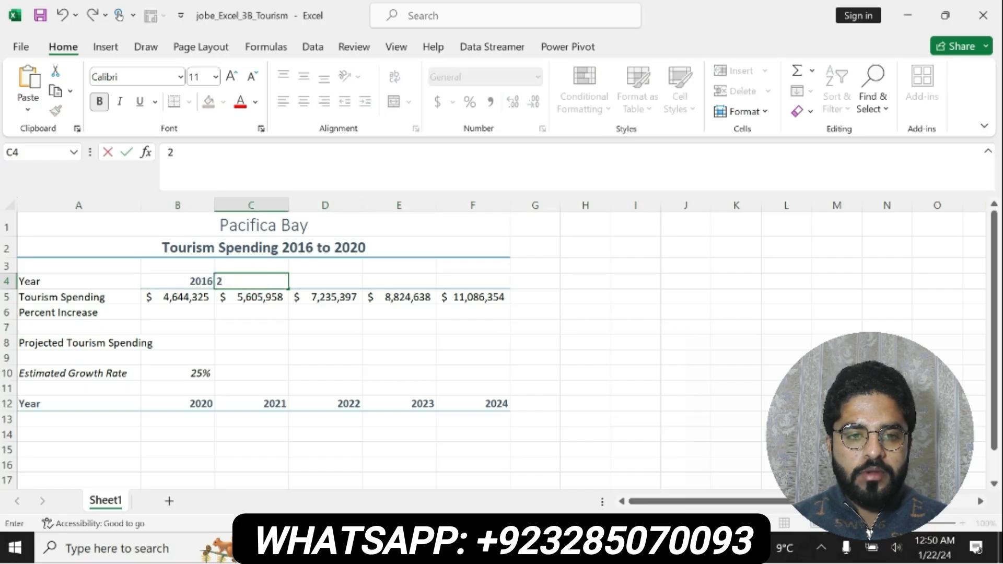
{"action": "type", "text": "017"}
{"action": "key", "text": "Return"}
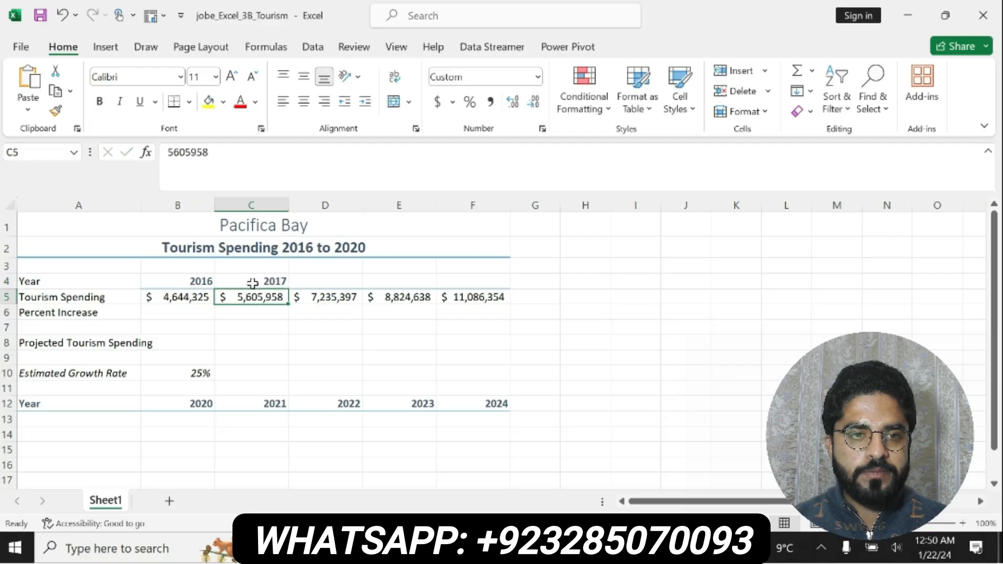
Step: Select the Year row cells B4 through F4 and undo the year entry in C4
{"action": "left_click", "coordinate": [252, 282]}
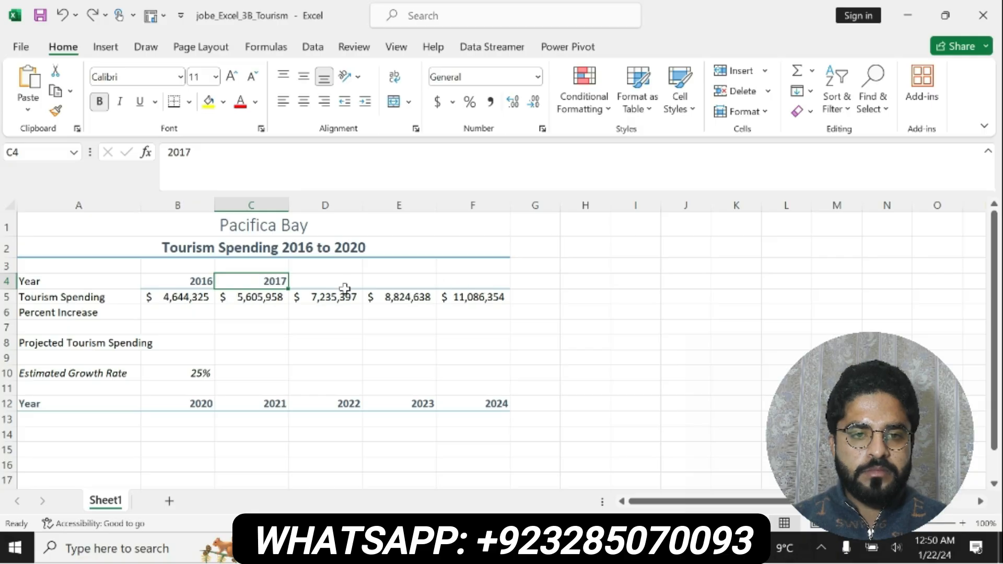
{"action": "left_click", "coordinate": [205, 281]}
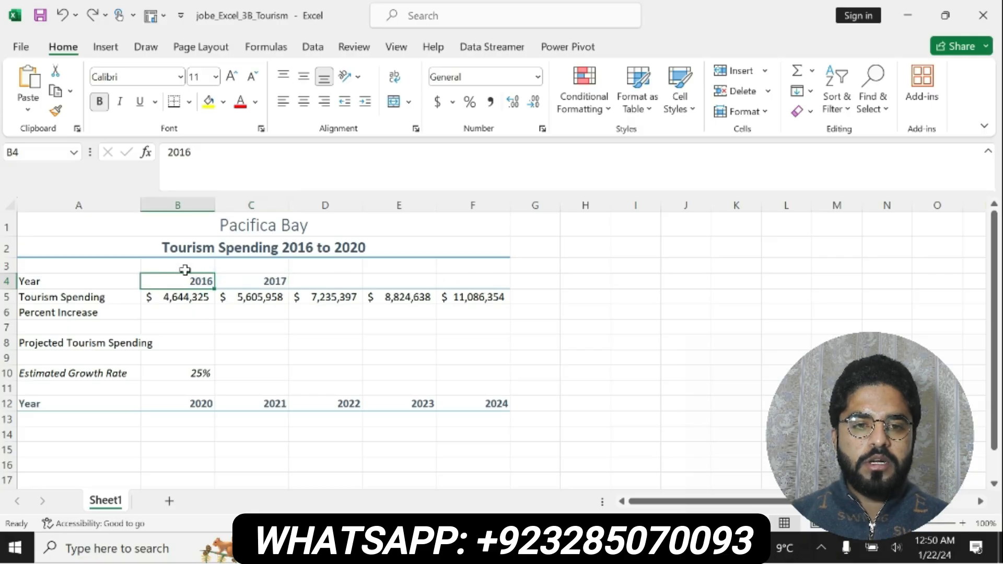
{"action": "left_click", "coordinate": [183, 266]}
{"action": "left_click_drag", "start_coordinate": [180, 281], "coordinate": [481, 278]}
{"action": "key", "text": "Tab"}
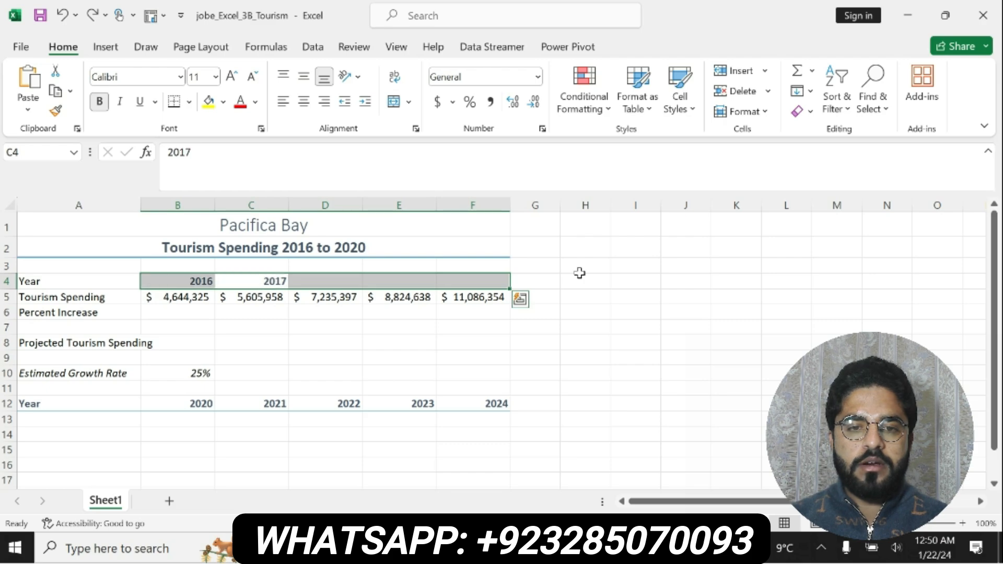
{"action": "key", "text": "ctrl+z"}
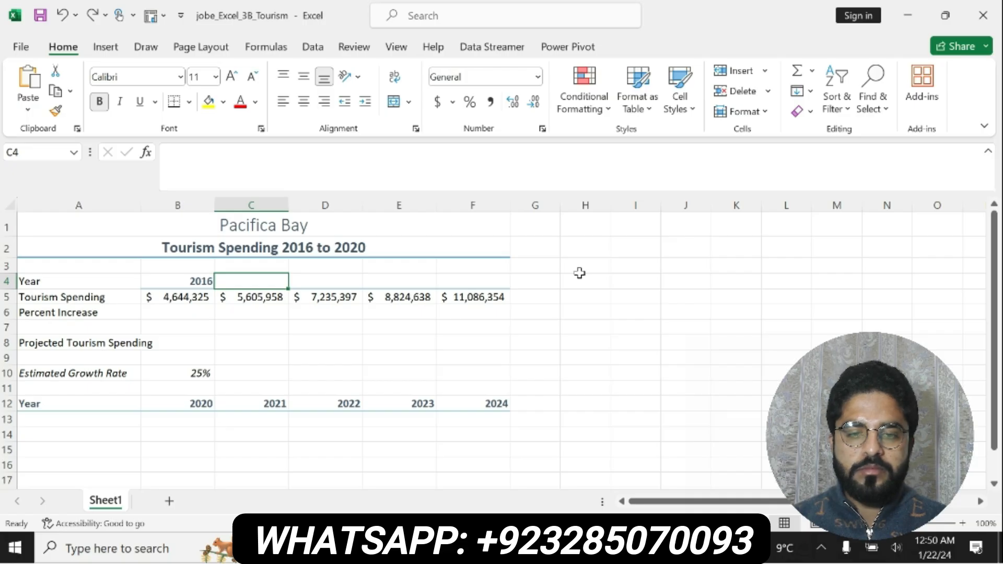
Step: Enter 2017 as the second year in cell C4
{"action": "type", "text": "2"}
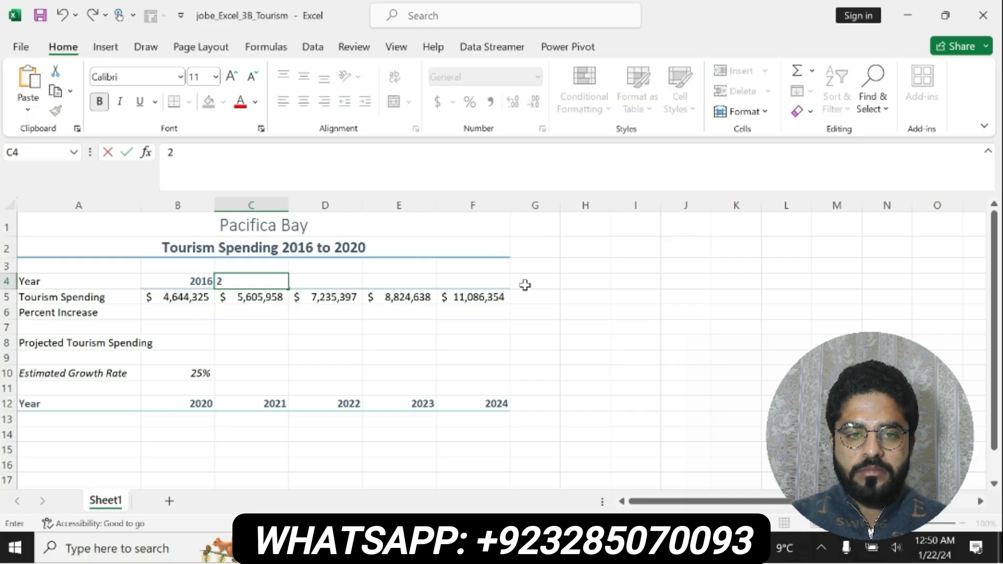
{"action": "type", "text": "017"}
{"action": "key", "text": "ctrl+Return"}
{"action": "key", "text": "Down"}
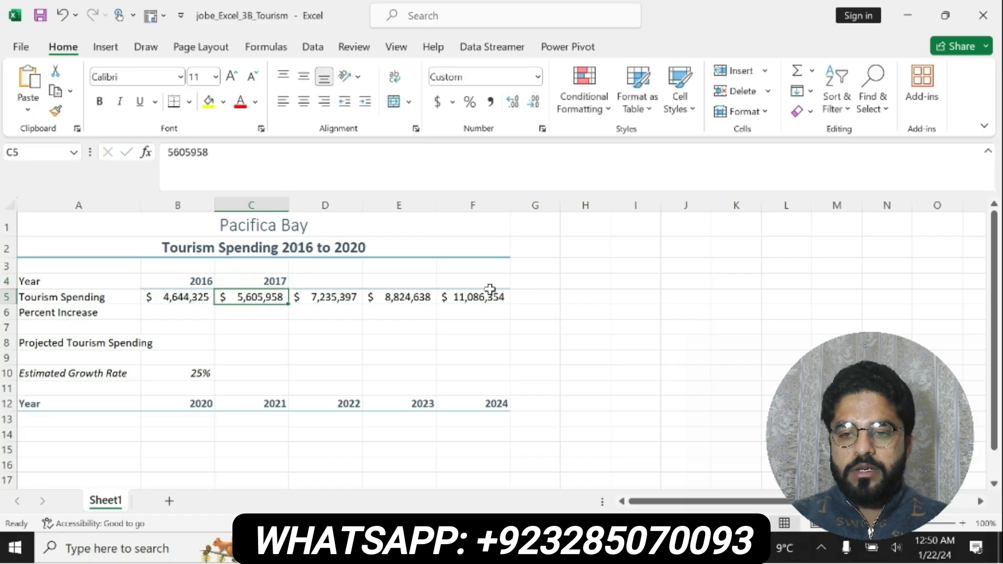
Step: Fill the Year row across B4:F4 with the consecutive years 2016 through 2020
{"action": "left_click", "coordinate": [184, 282]}
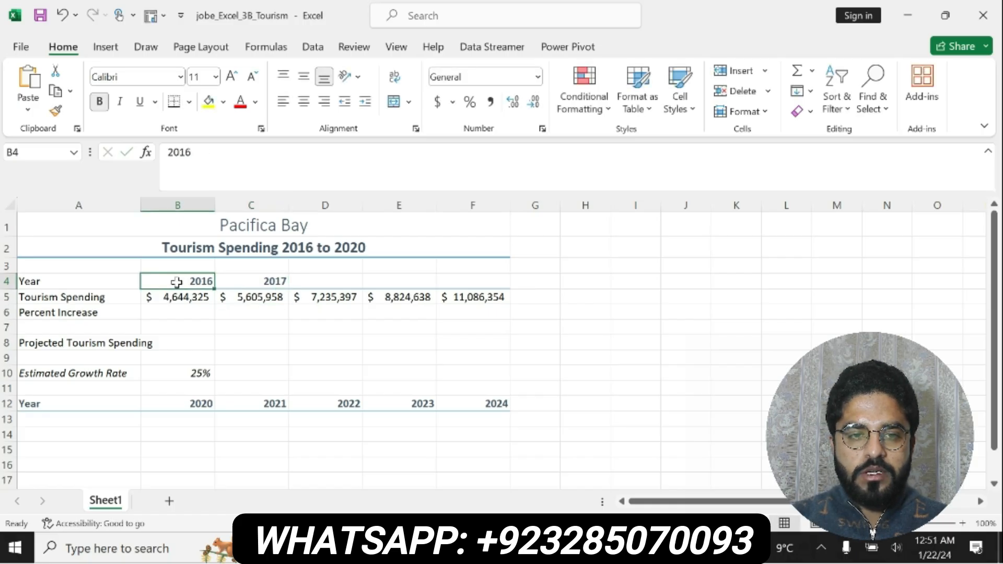
{"action": "left_click_drag", "start_coordinate": [213, 289], "coordinate": [490, 296]}
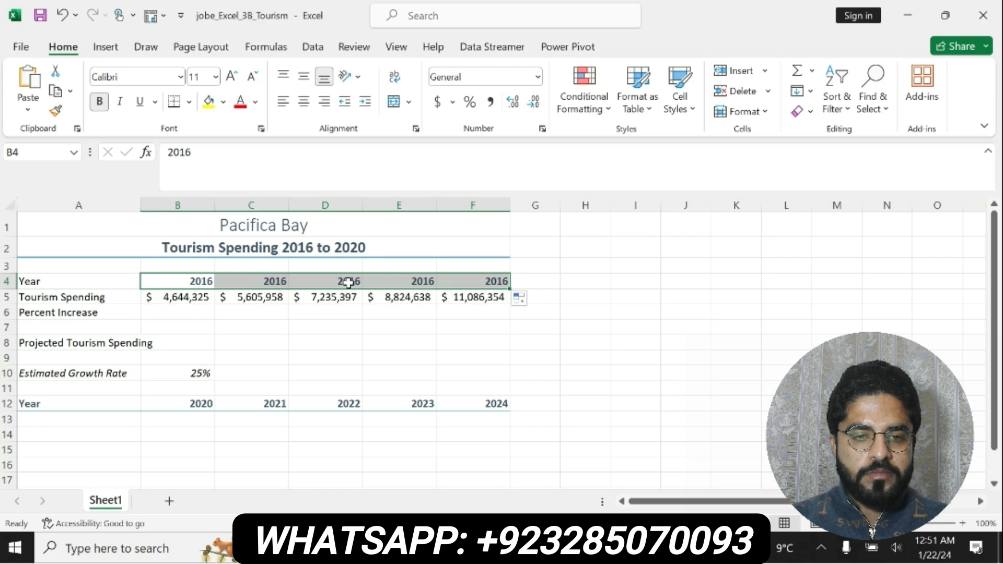
{"action": "key", "text": "ctrl+z"}
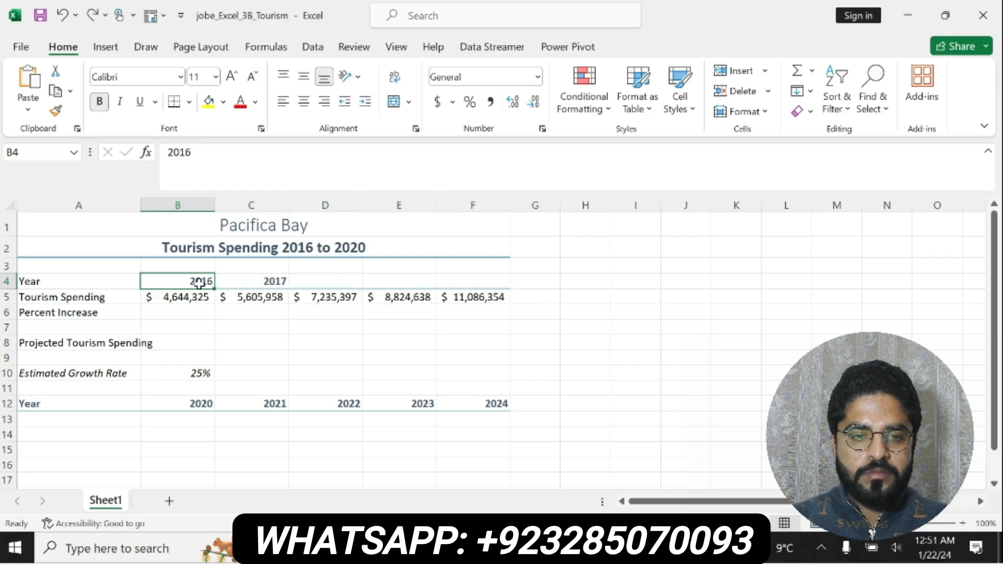
{"action": "left_click_drag", "start_coordinate": [213, 288], "coordinate": [501, 291]}
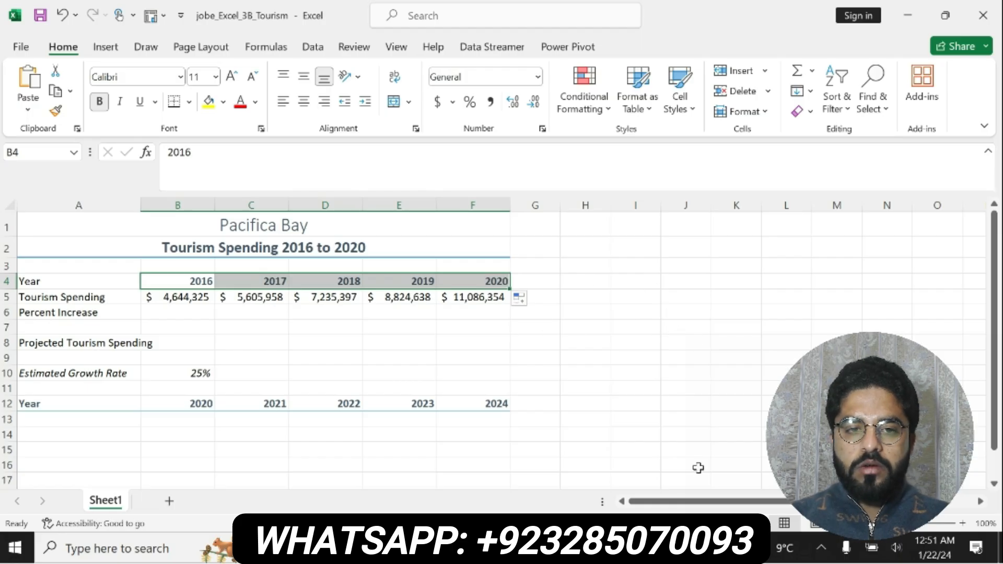
Step: Switch to the instructions document in Word and make "Complete Activity 3.14." in step 3 bold
{"action": "left_click", "coordinate": [554, 547]}
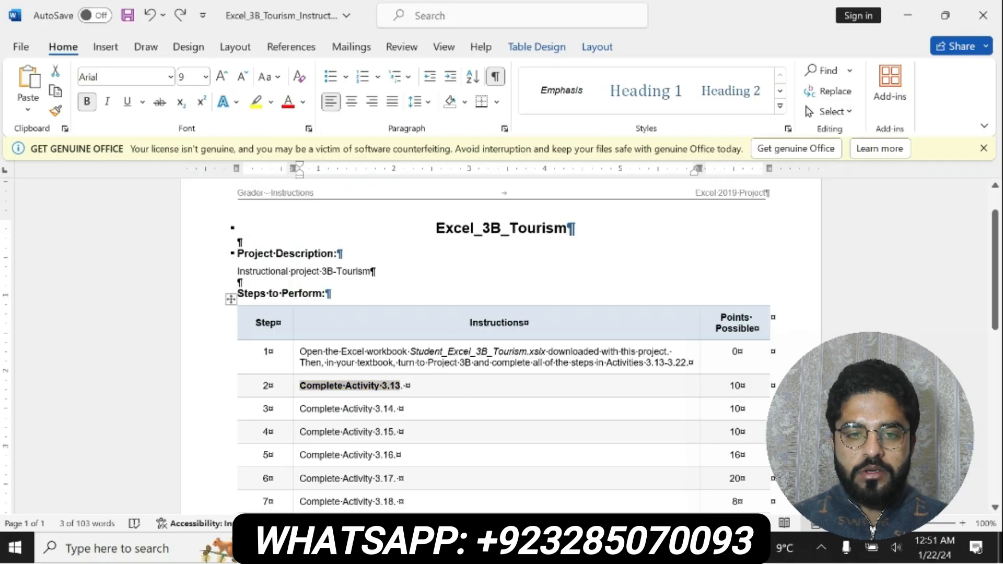
{"action": "left_click_drag", "start_coordinate": [299, 408], "coordinate": [407, 408]}
{"action": "left_click", "coordinate": [412, 388]}
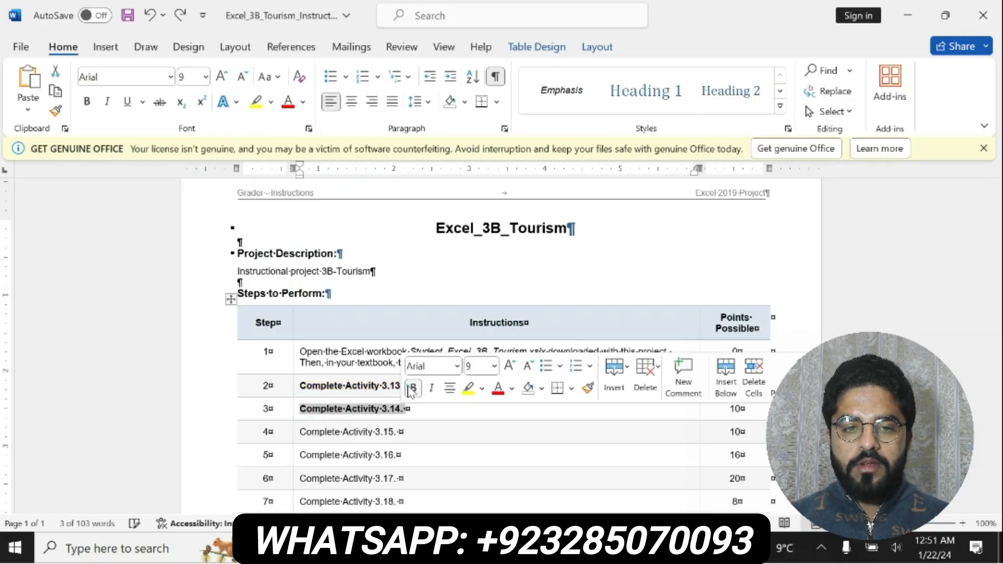
Step: Highlight "Complete Activity 3.14." in step 3 in yellow
{"action": "left_click", "coordinate": [467, 389]}
{"action": "left_click", "coordinate": [403, 409]}
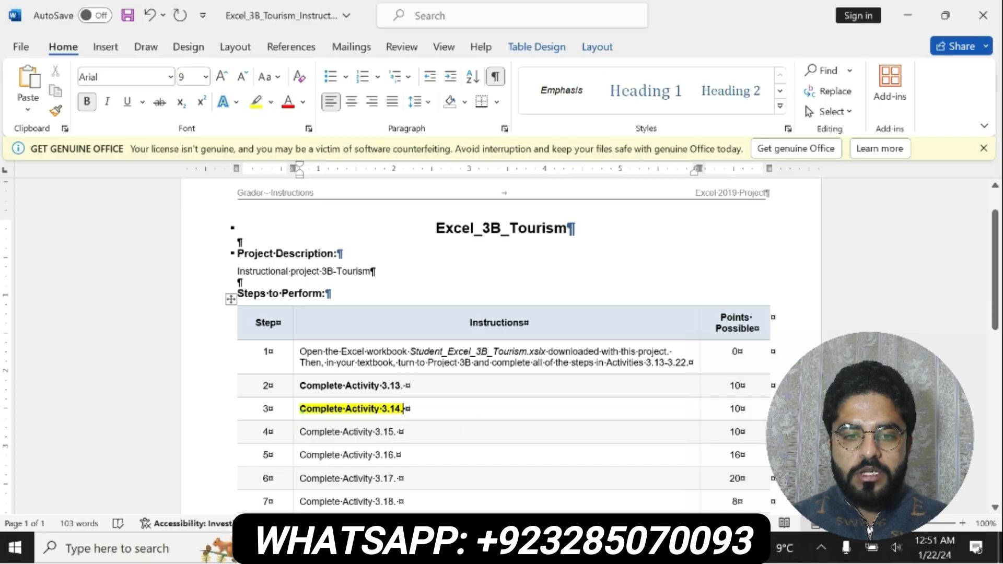
{"action": "left_click_drag", "start_coordinate": [299, 409], "coordinate": [402, 409]}
Step: Switch to the tourism workbook in Excel and enter the percent increase formula =(C5-B5)/B5 in cell C6
{"action": "key", "text": "alt+Tab"}
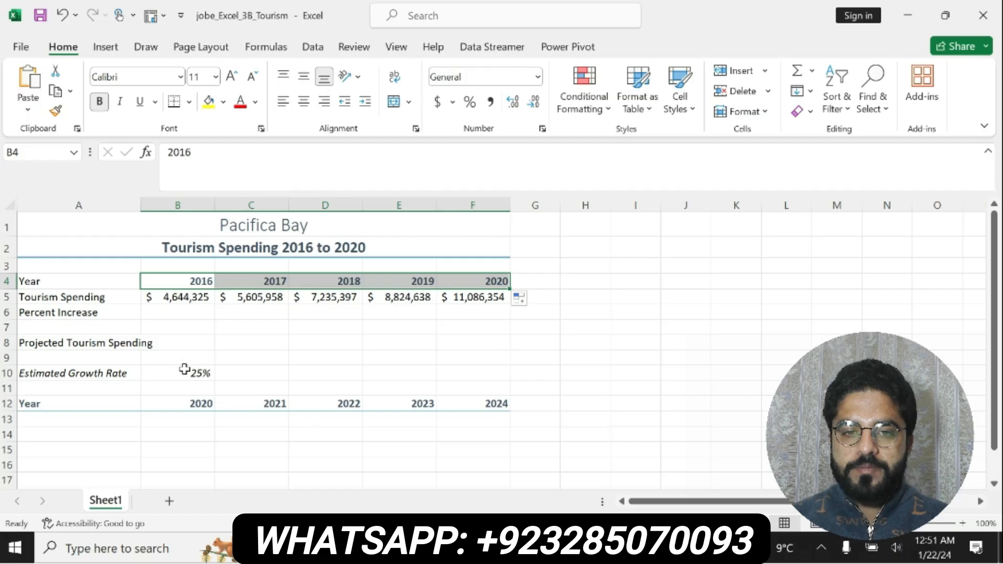
{"action": "left_click", "coordinate": [240, 312]}
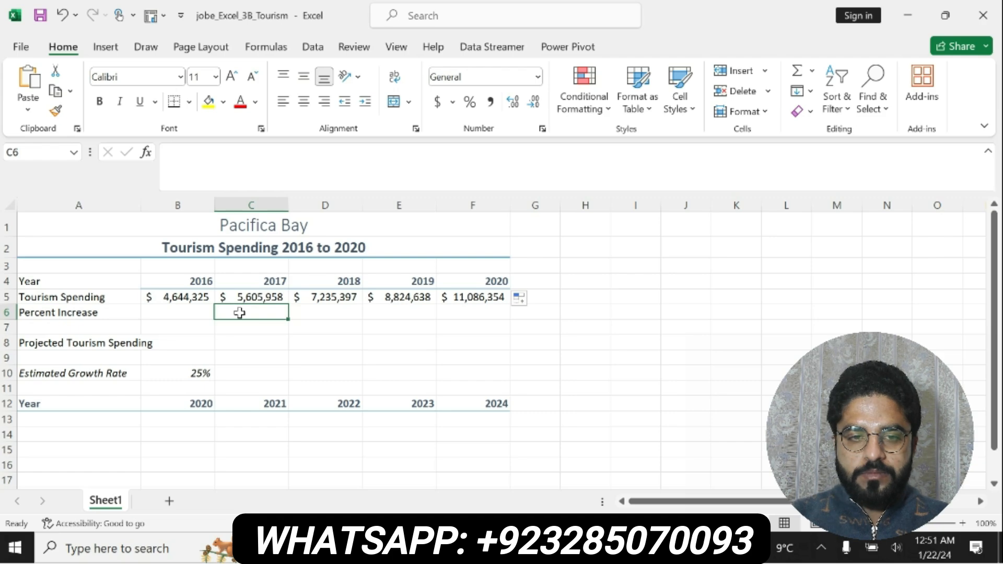
{"action": "type", "text": "="}
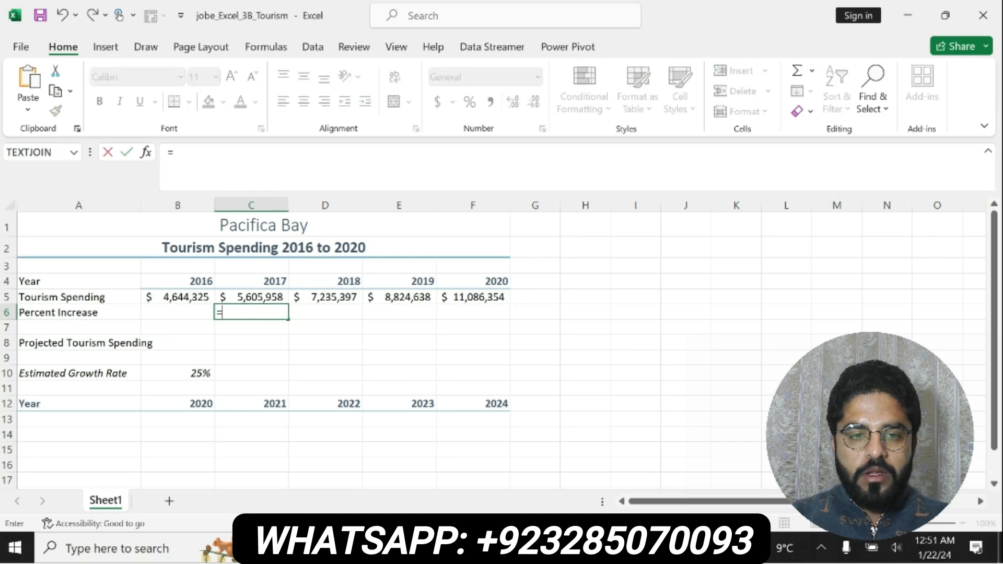
{"action": "type", "text": "("}
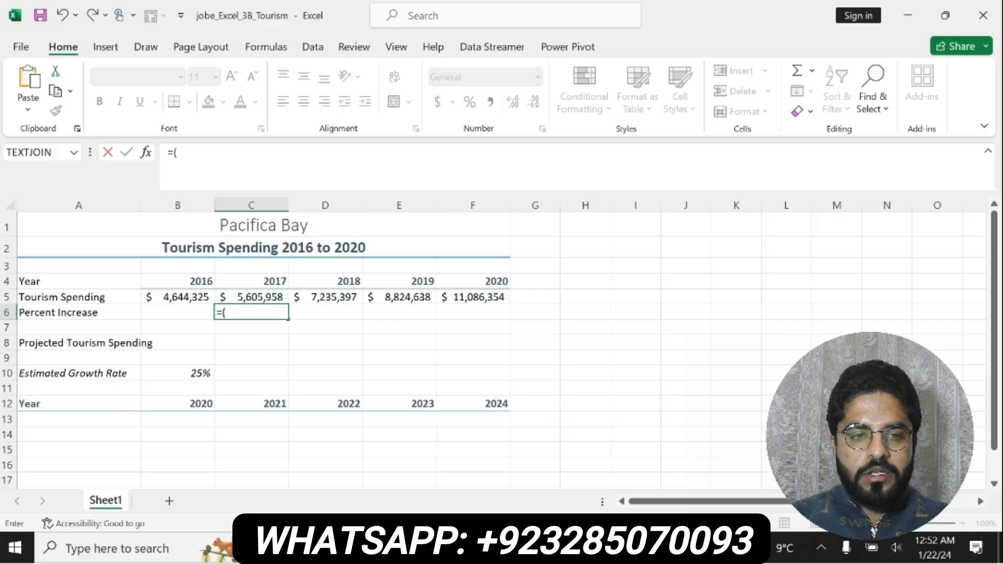
{"action": "type", "text": "c5-b5"}
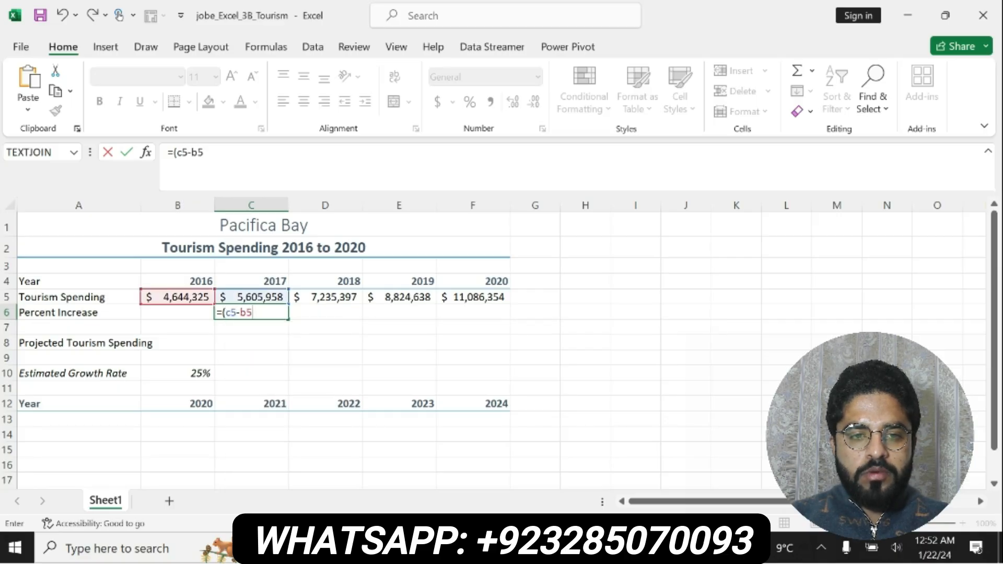
{"action": "type", "text": ")"}
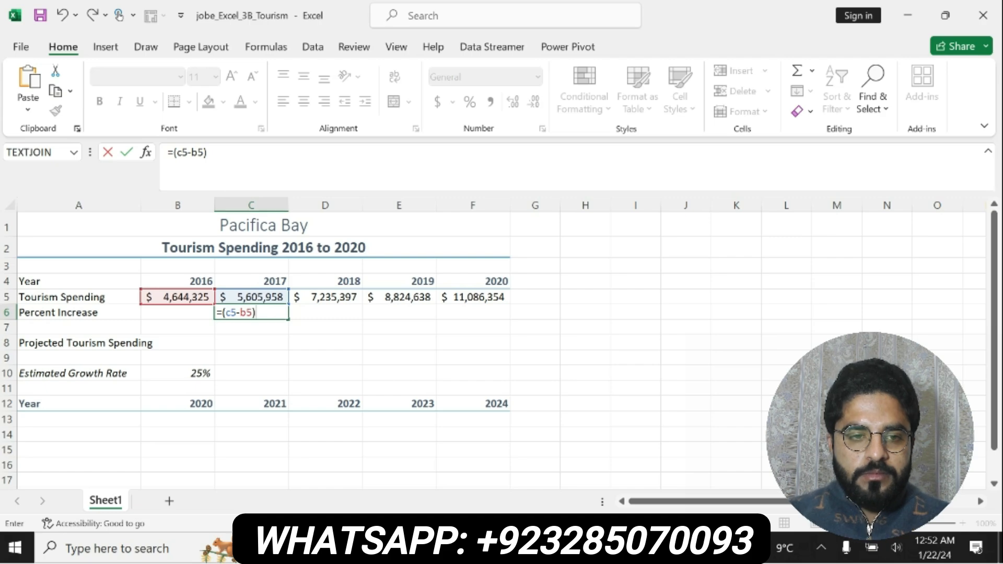
{"action": "type", "text": "/"}
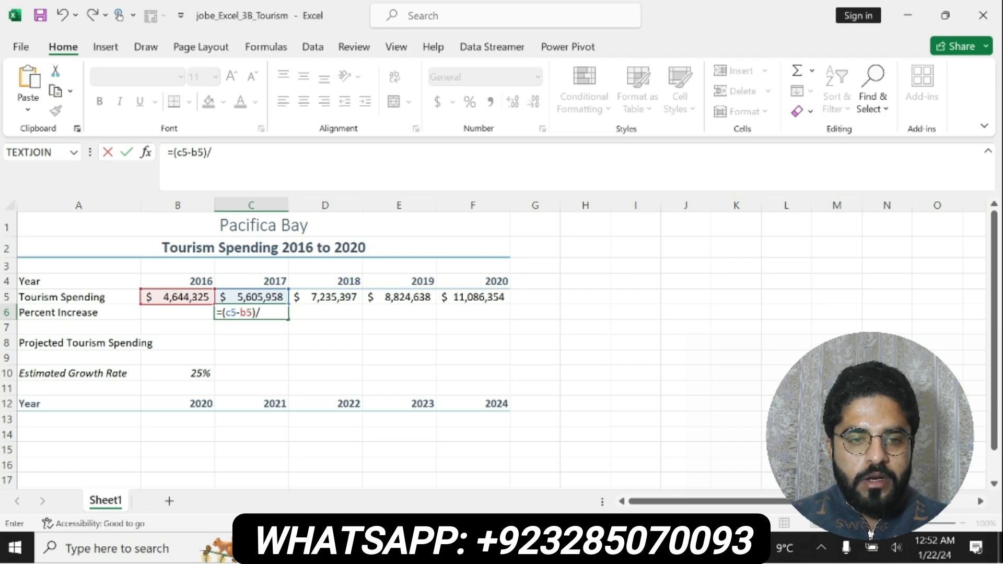
{"action": "type", "text": "b5"}
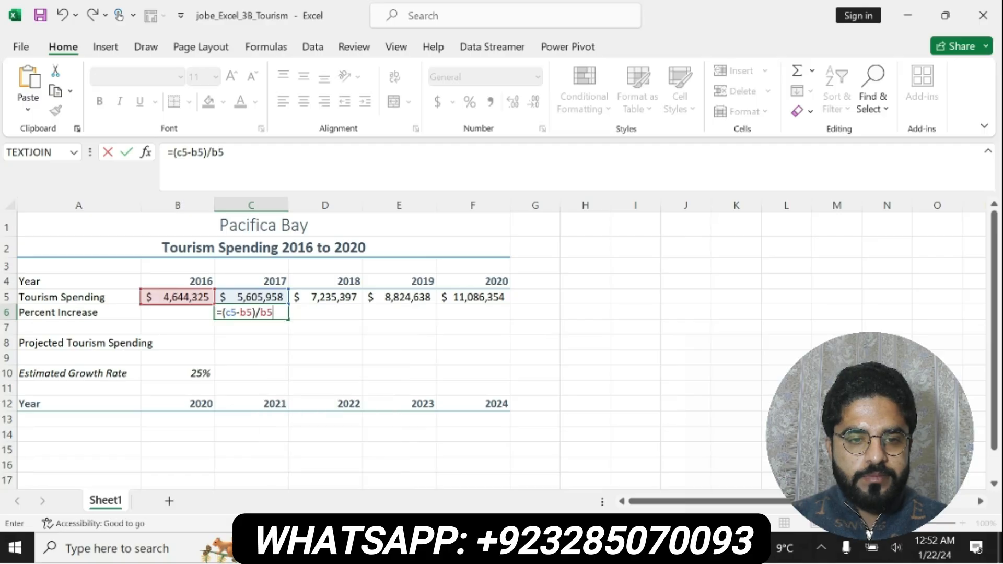
{"action": "key", "text": "Return"}
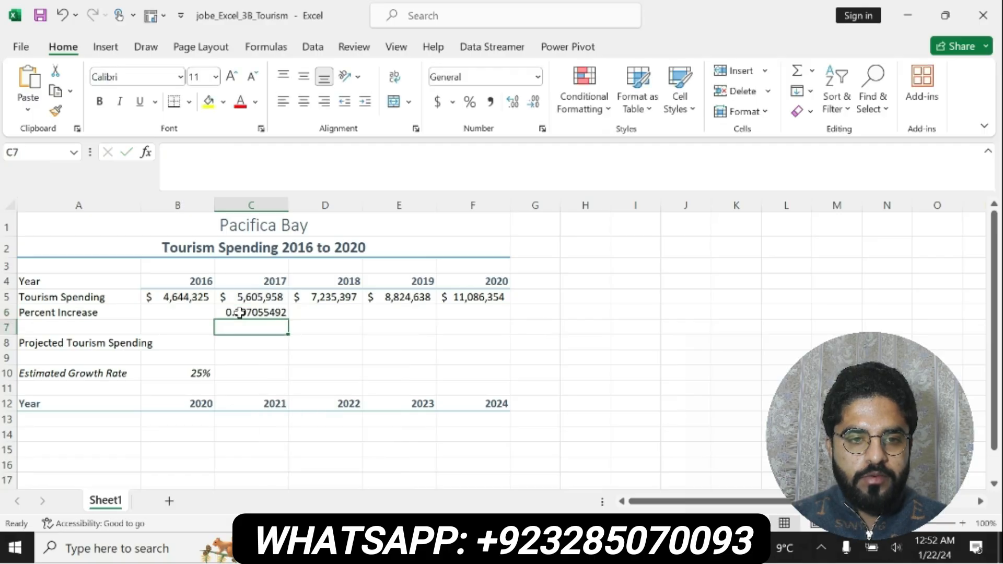
Step: Apply the Accounting number format to cell C6 and fill its formula across to F6
{"action": "left_click", "coordinate": [247, 312]}
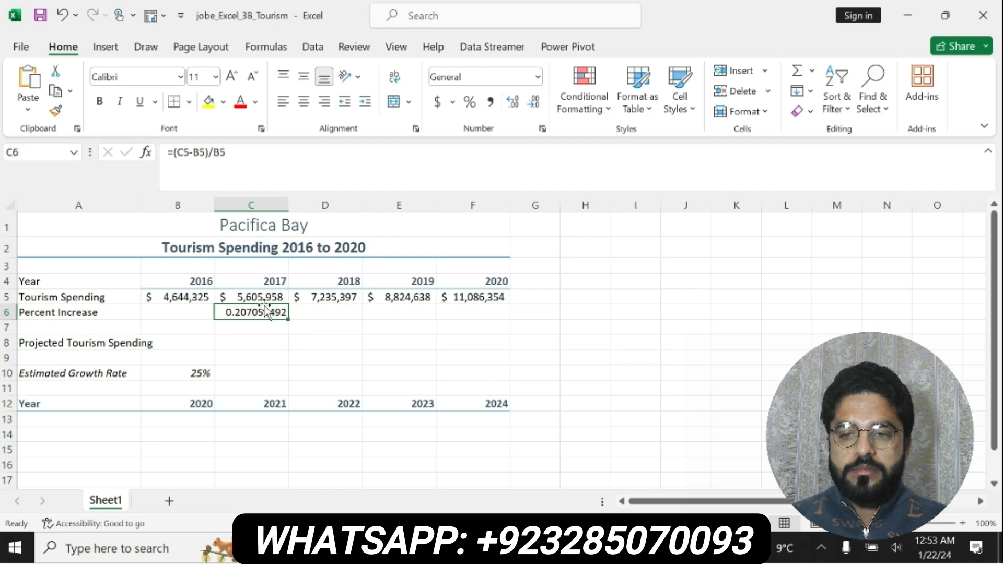
{"action": "left_click", "coordinate": [437, 102]}
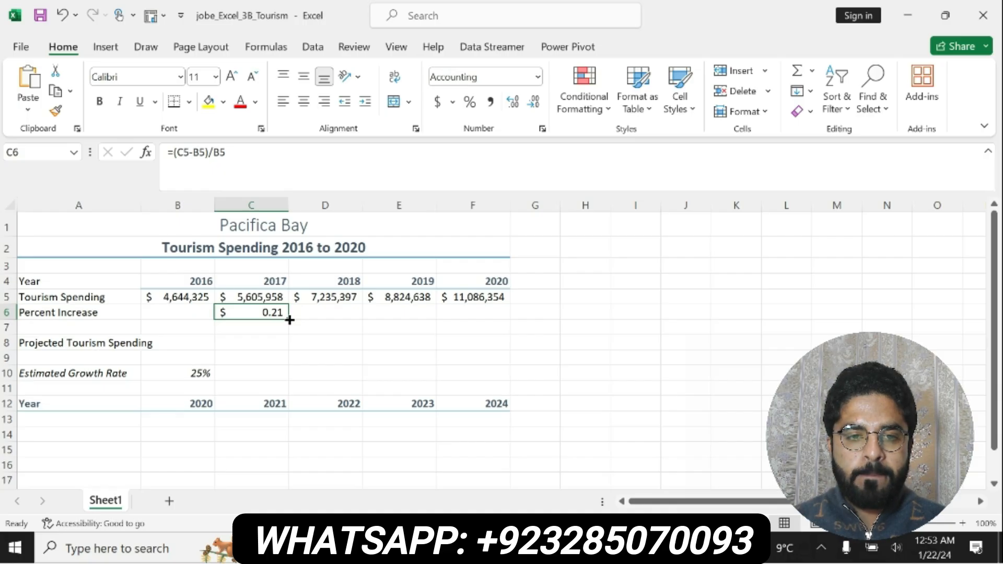
{"action": "left_click_drag", "start_coordinate": [287, 319], "coordinate": [507, 313]}
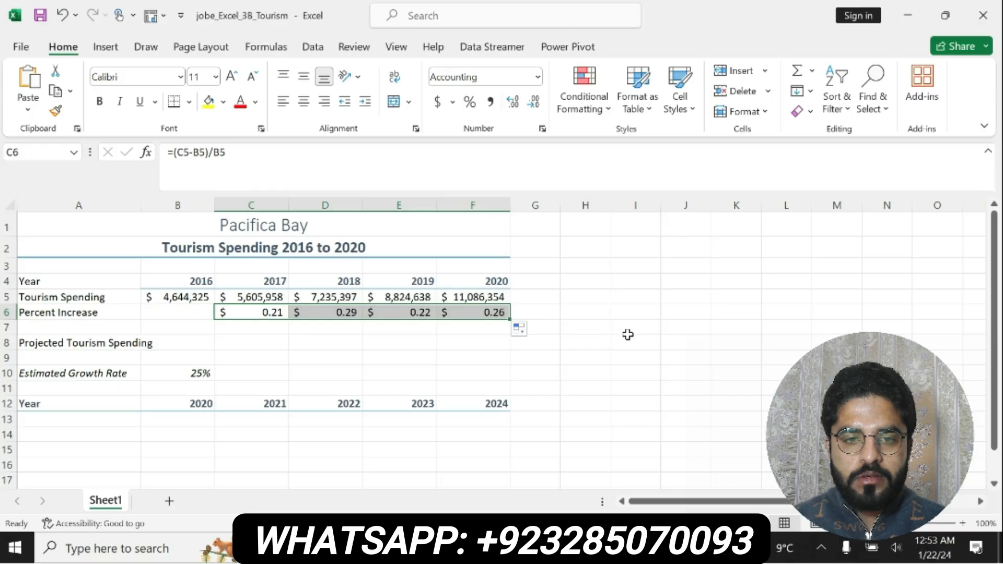
Step: Switch to the Word instructions, undo the Activity 3.14 highlight, and make "Complete Activity 3.15." bold with yellow highlighting
{"action": "key", "text": "alt+Tab"}
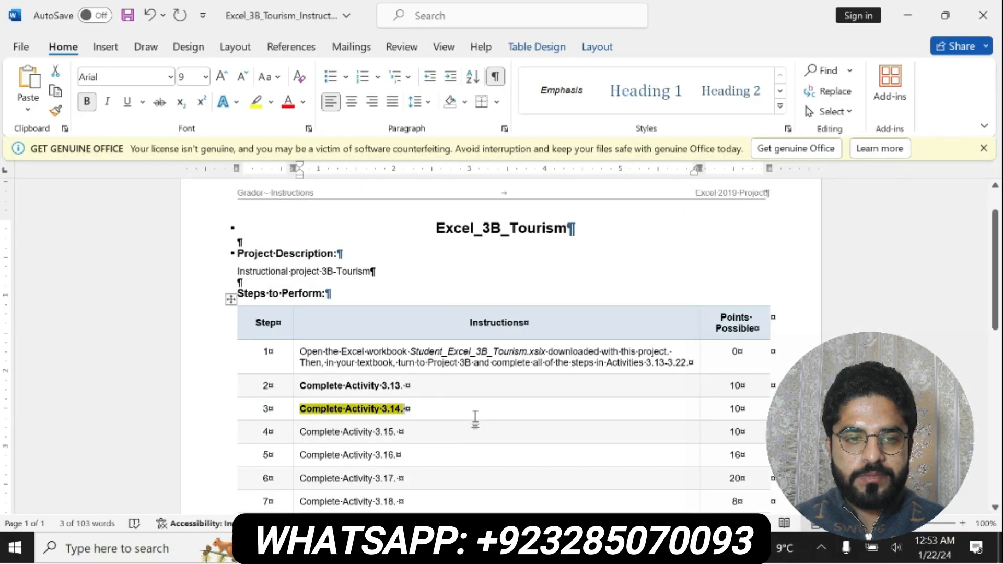
{"action": "key", "text": "ctrl+z"}
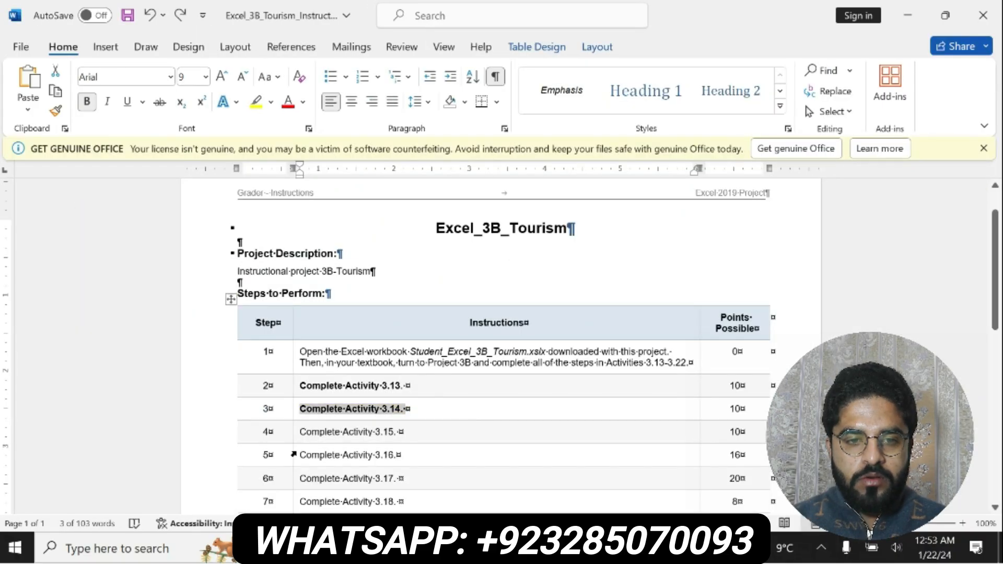
{"action": "left_click_drag", "start_coordinate": [300, 431], "coordinate": [397, 424]}
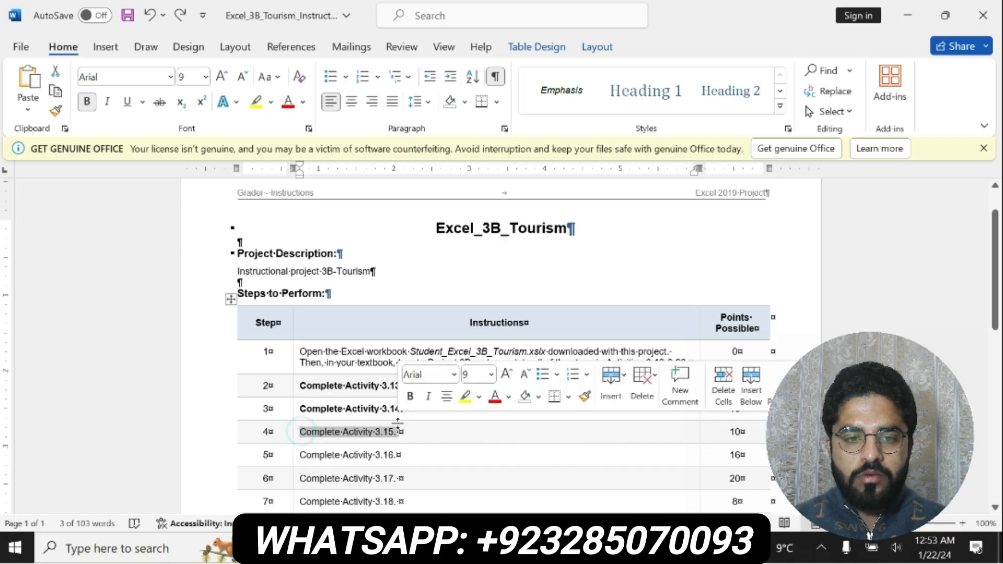
{"action": "left_click", "coordinate": [410, 396]}
{"action": "left_click", "coordinate": [464, 397]}
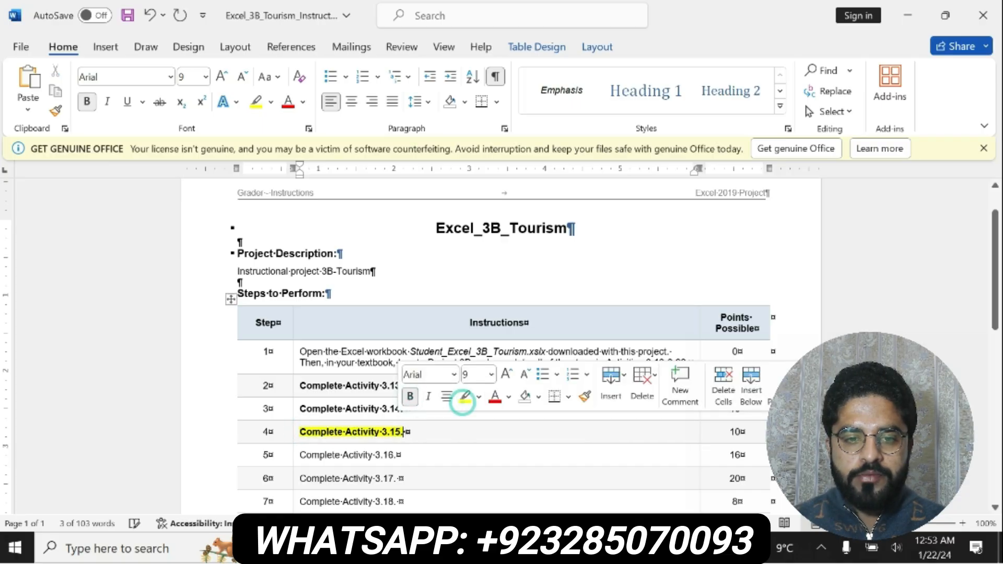
{"action": "left_click_drag", "start_coordinate": [296, 431], "coordinate": [404, 431]}
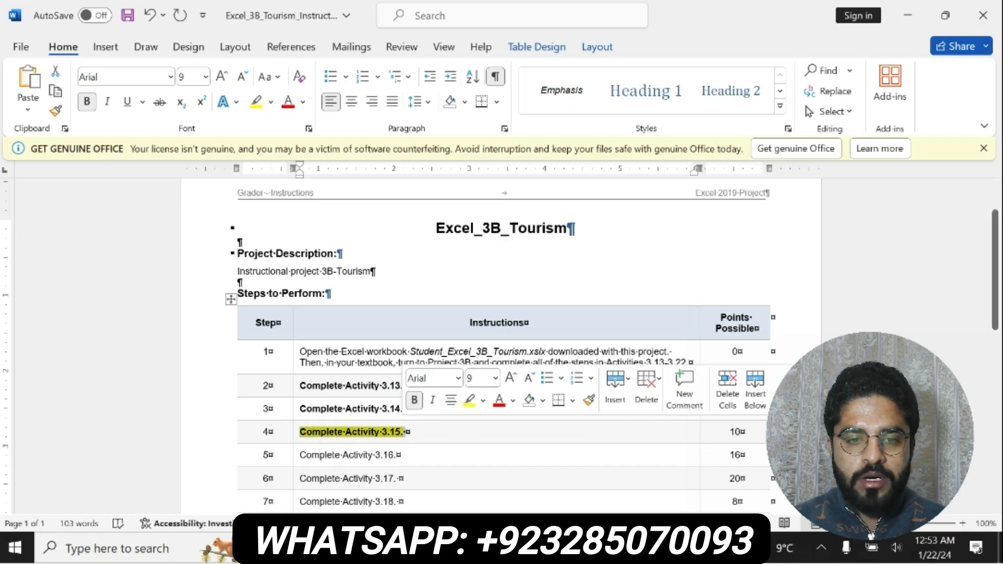
Step: Switch to the Excel workbook and format the Percent Increase cells C6:F6 as percentages
{"action": "left_click", "coordinate": [622, 548]}
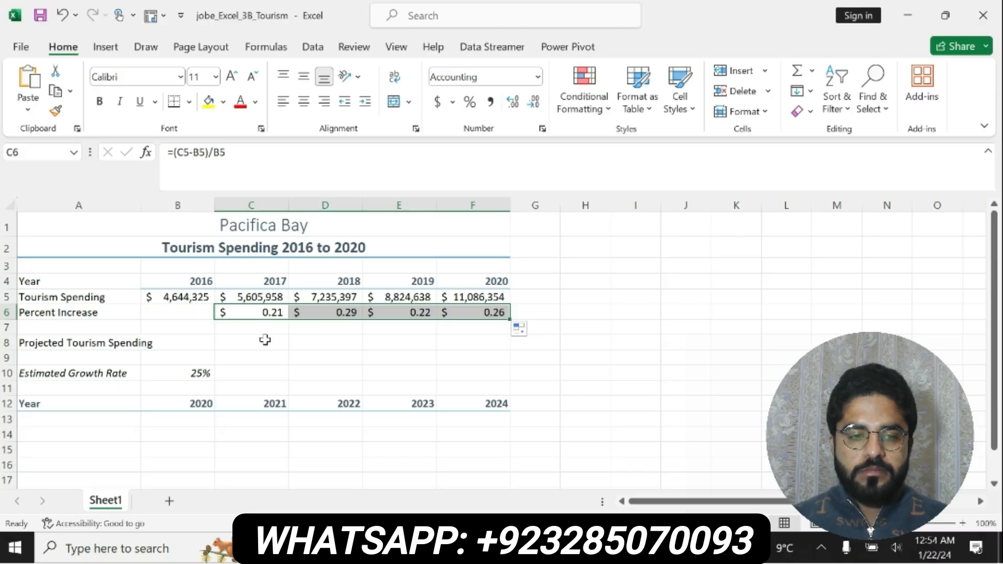
{"action": "left_click", "coordinate": [471, 105]}
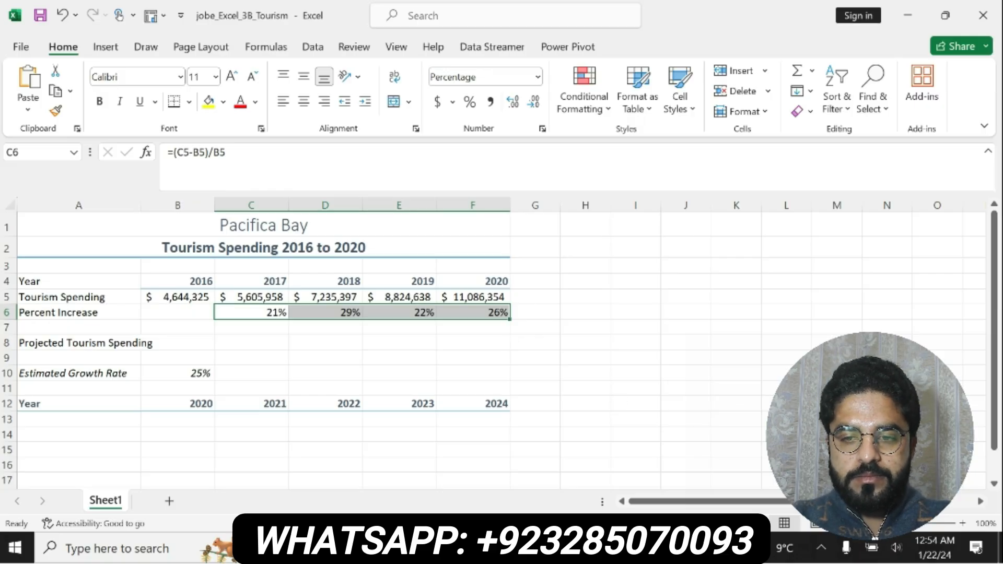
Step: Switch to the Word instructions, undo the Activity 3.15 highlight, and make "Complete Activity 3.16" in step 5 bold
{"action": "key", "text": "alt+Tab"}
{"action": "key", "text": "ctrl+z"}
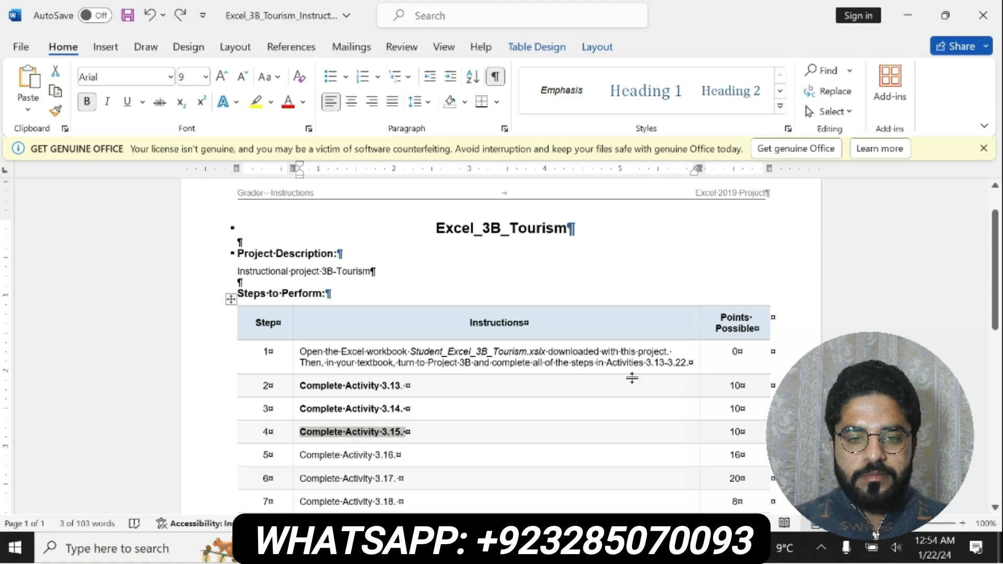
{"action": "left_click_drag", "start_coordinate": [994, 295], "coordinate": [996, 340]}
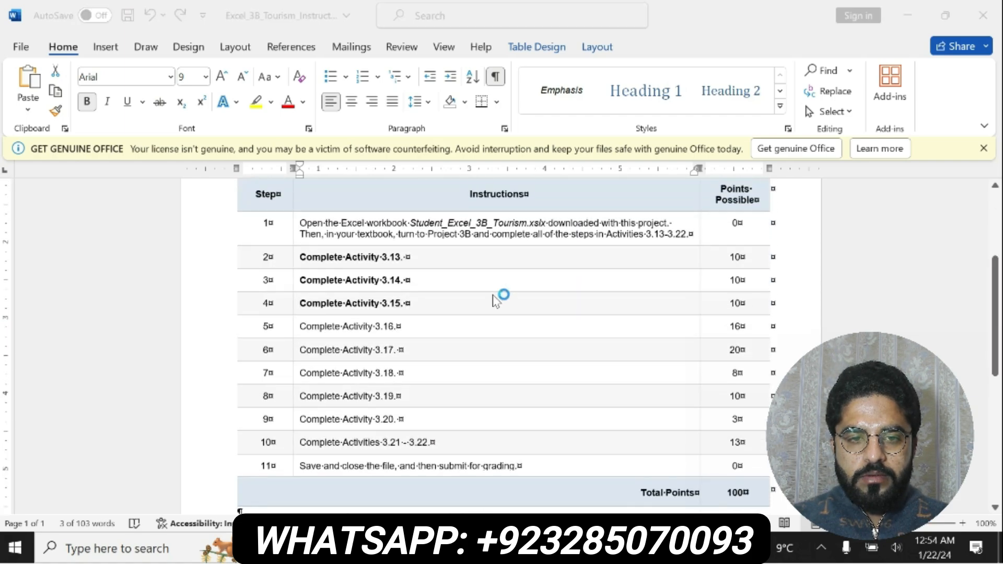
{"action": "left_click", "coordinate": [303, 329]}
{"action": "left_click_drag", "start_coordinate": [299, 327], "coordinate": [375, 328]}
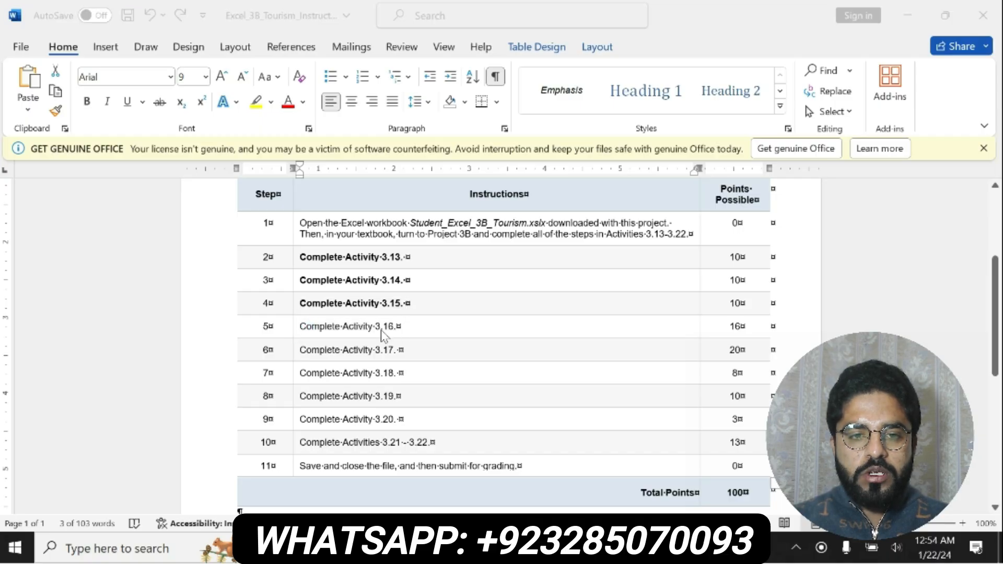
{"action": "left_click_drag", "start_coordinate": [299, 326], "coordinate": [393, 328]}
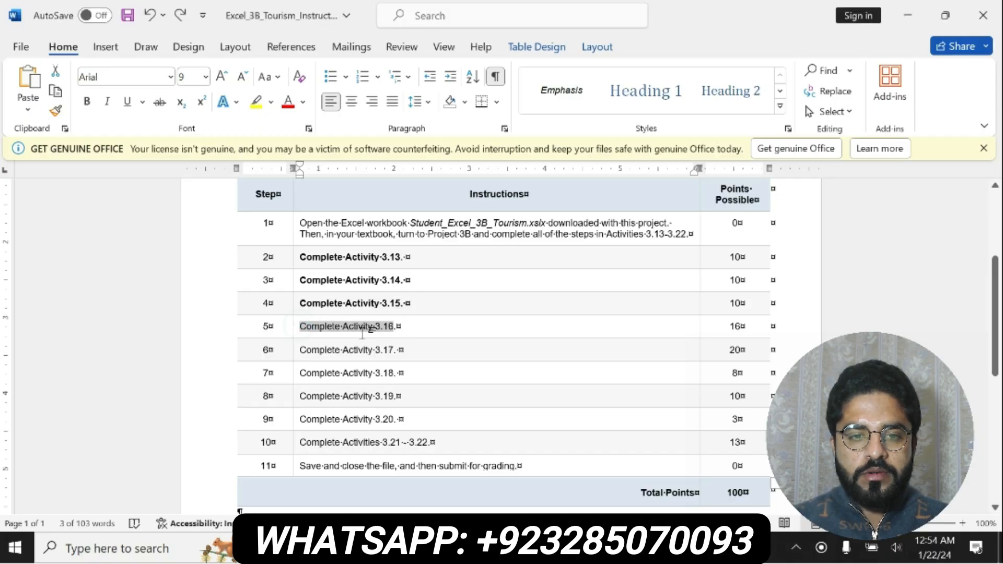
{"action": "left_click", "coordinate": [88, 102]}
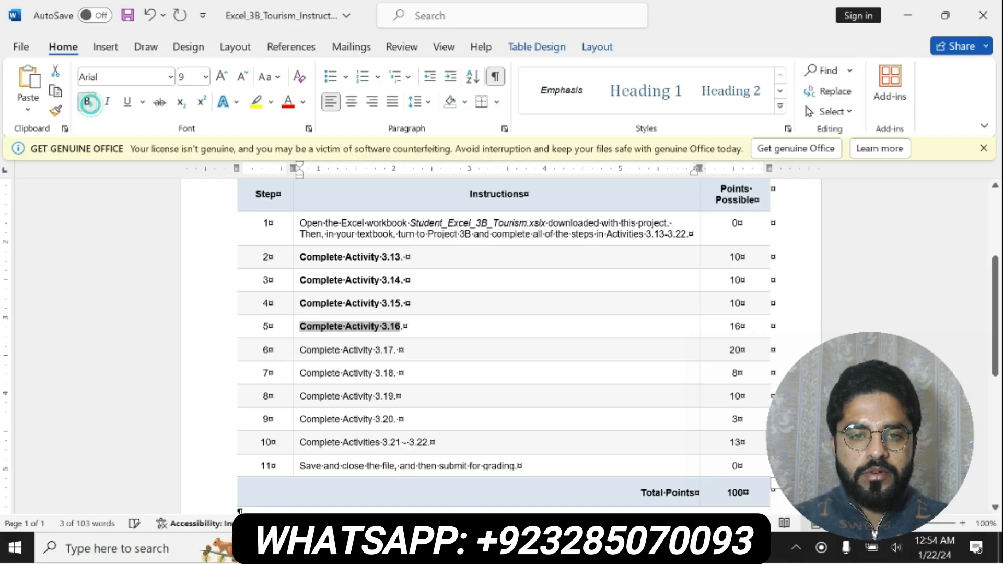
Step: Switch to the Excel workbook, merge and center "Projected Tourism Spending" across A8:F8, and make it bold
{"action": "key", "text": "alt+Tab"}
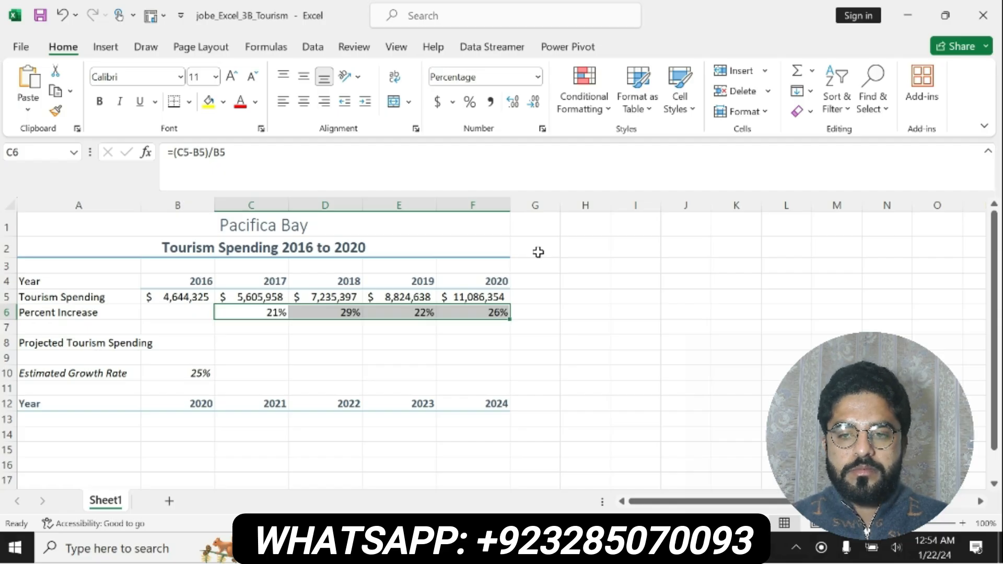
{"action": "left_click", "coordinate": [65, 346]}
{"action": "left_click_drag", "start_coordinate": [204, 347], "coordinate": [476, 352]}
{"action": "key", "text": "ctrl+z"}
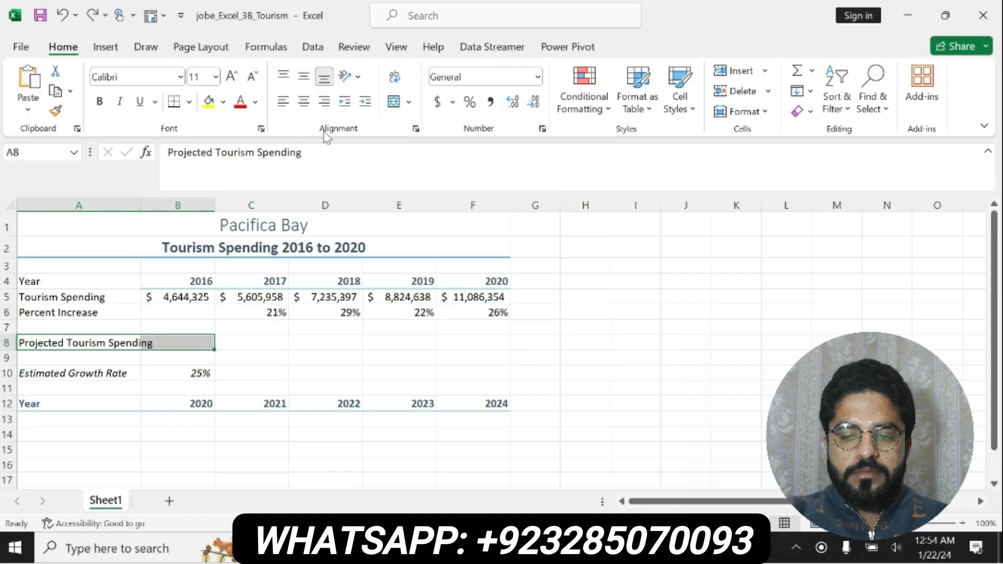
{"action": "left_click_drag", "start_coordinate": [69, 345], "coordinate": [452, 343]}
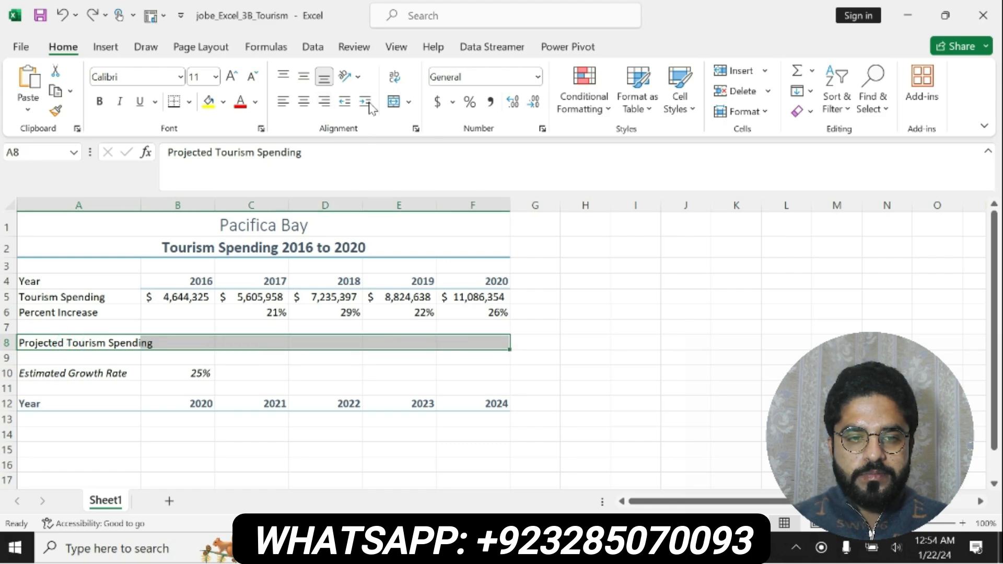
{"action": "left_click", "coordinate": [391, 104]}
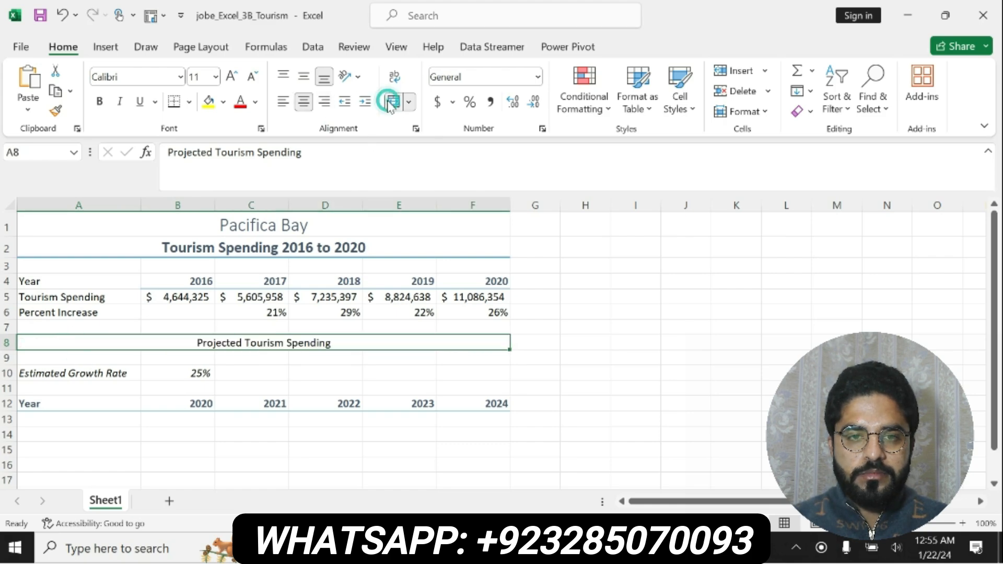
{"action": "left_click", "coordinate": [101, 104]}
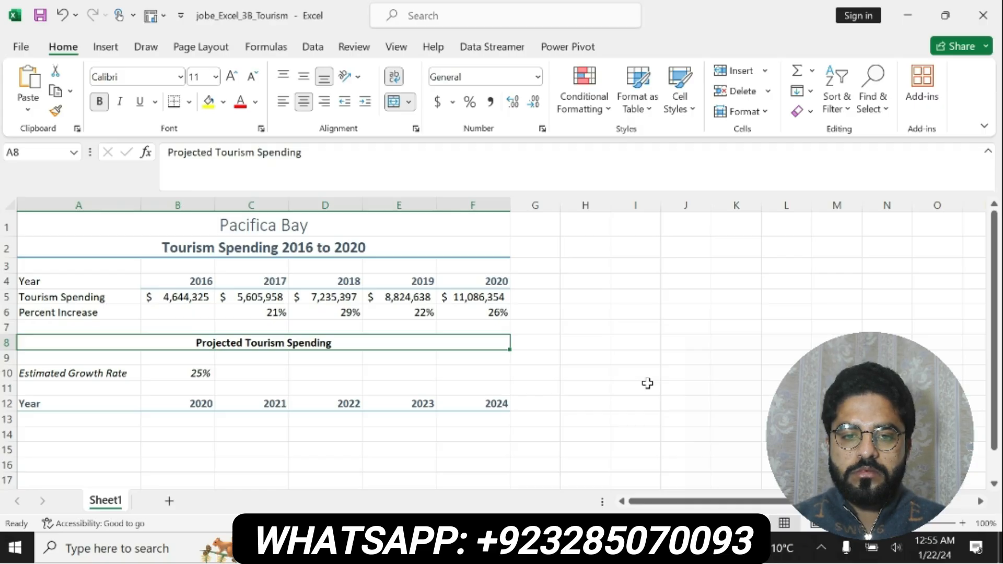
Step: Switch to the Word instructions and make "Complete Activity 3.17." in step 6 bold with yellow highlighting
{"action": "left_click", "coordinate": [531, 547]}
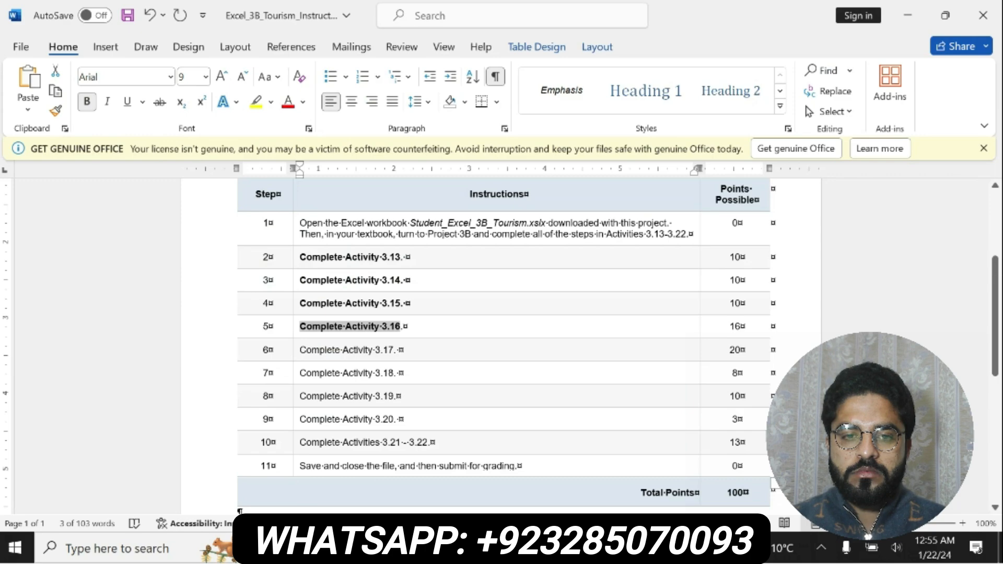
{"action": "left_click_drag", "start_coordinate": [297, 349], "coordinate": [400, 350]}
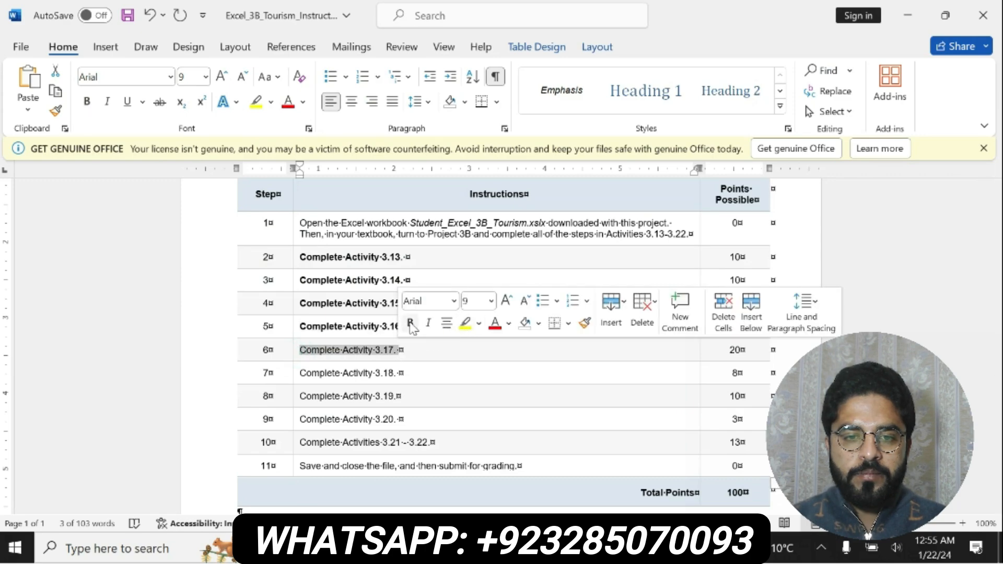
{"action": "left_click", "coordinate": [409, 322]}
{"action": "left_click", "coordinate": [463, 323]}
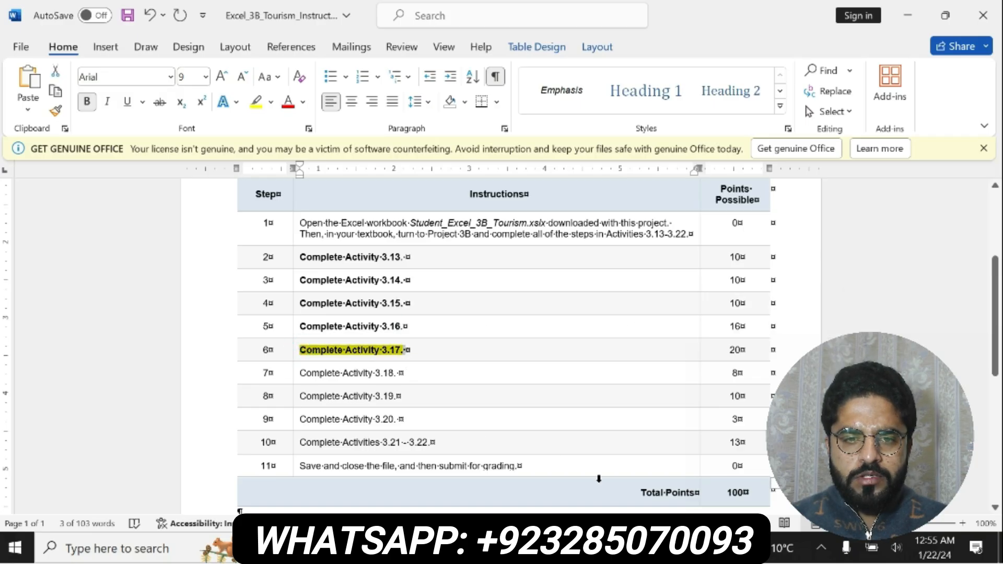
Step: Switch to the Excel workbook and copy the 2020 tourism spending from F5 into B13 under the projected year 2020
{"action": "key", "text": "alt+Tab"}
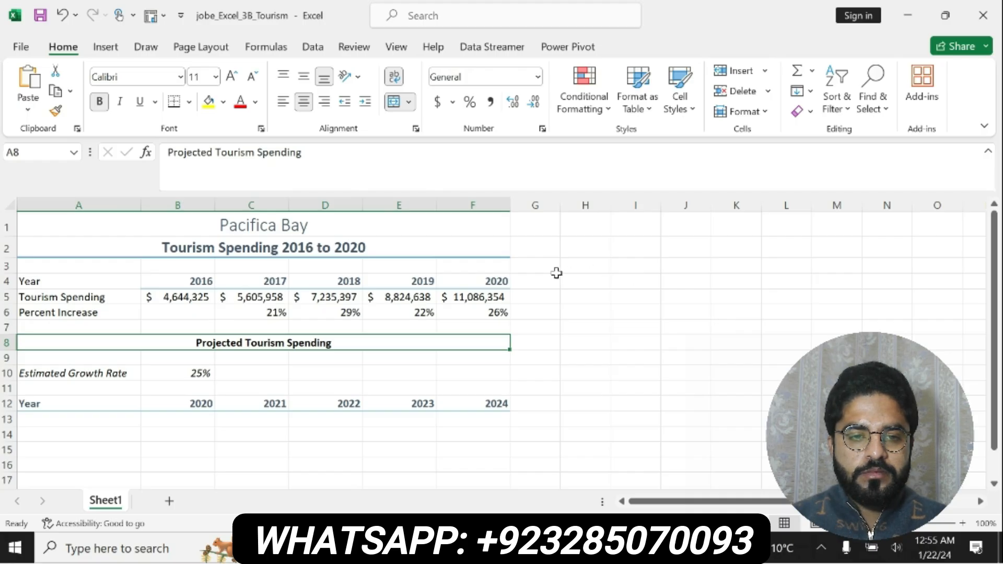
{"action": "left_click", "coordinate": [473, 294]}
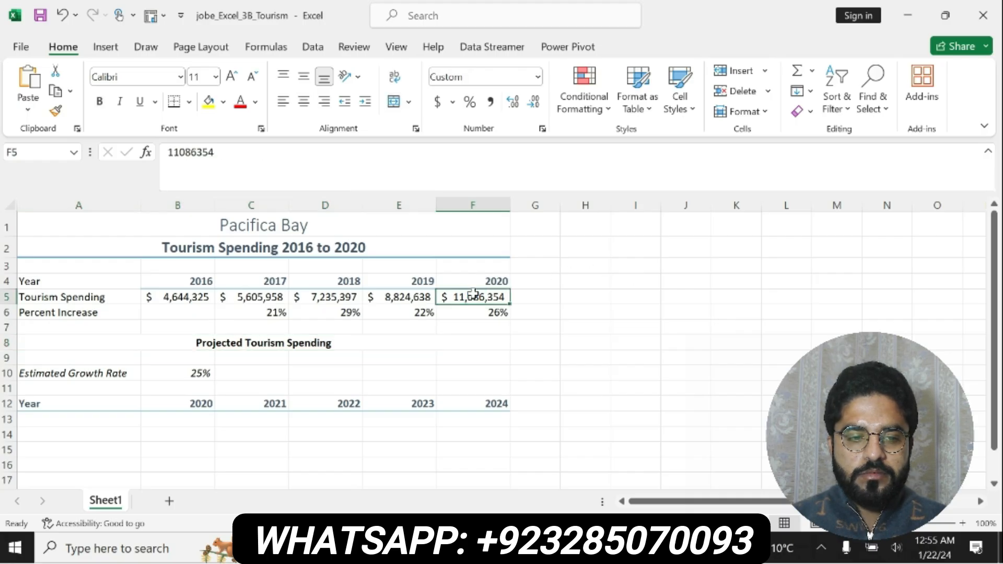
{"action": "key", "text": "ctrl+c"}
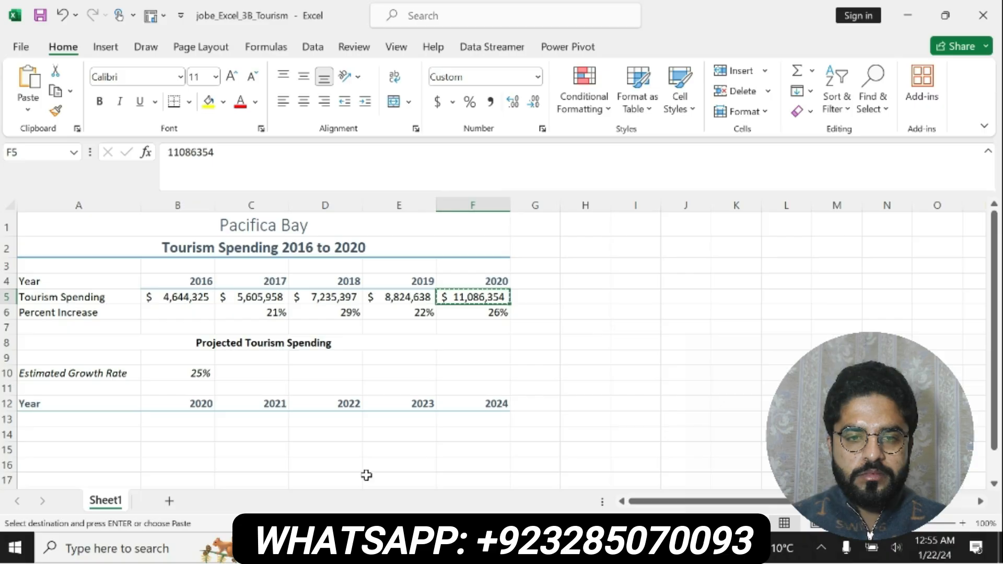
{"action": "left_click", "coordinate": [198, 420]}
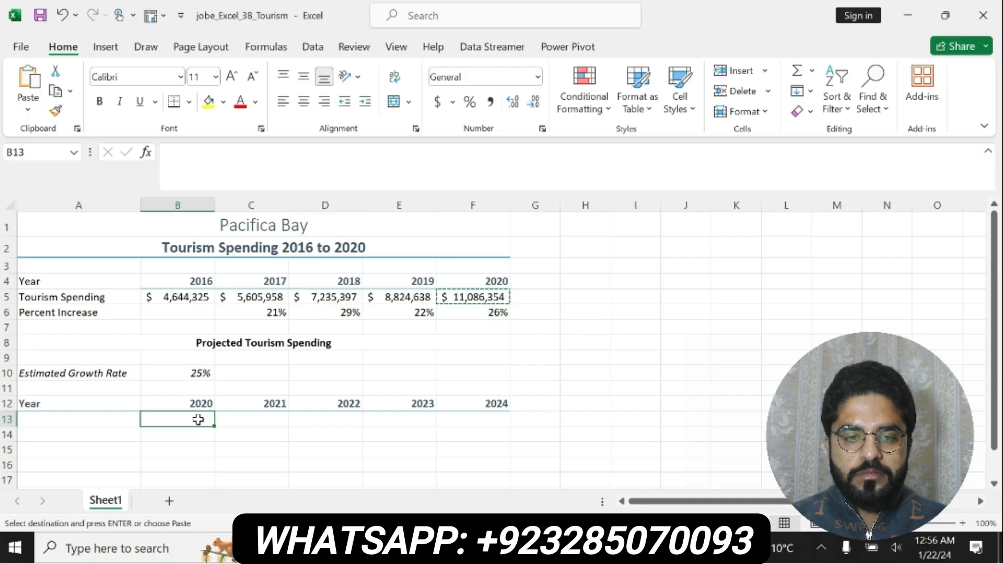
{"action": "key", "text": "ctrl+v"}
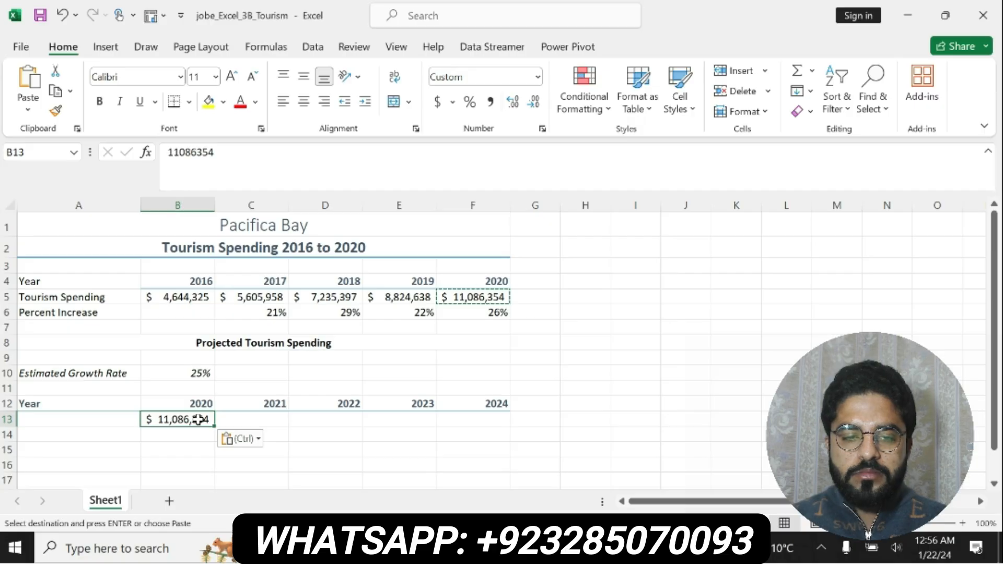
{"action": "key", "text": "Escape"}
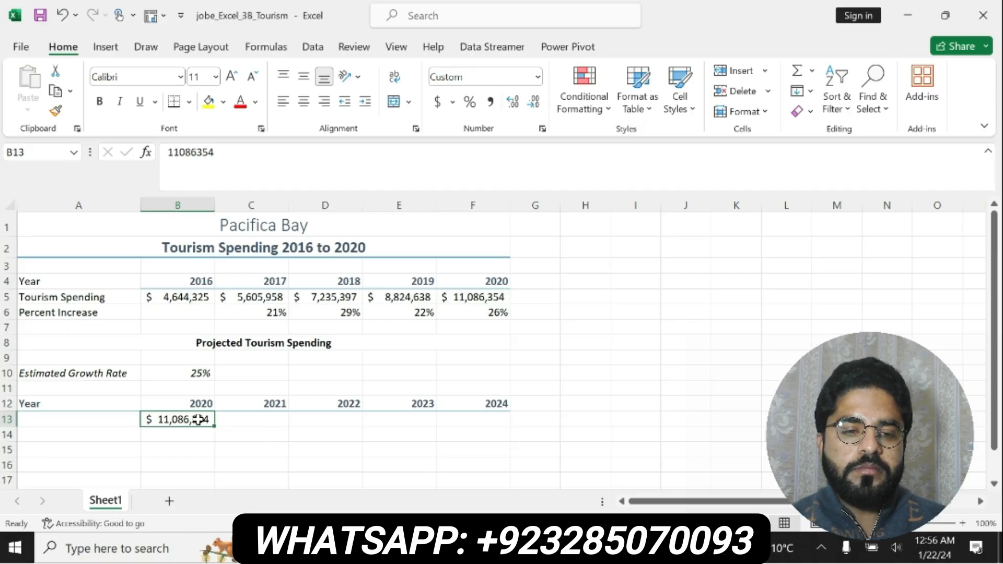
Step: Enter the formula =B13*(100%=$B10) in C13 for the 2021 projected spending
{"action": "left_click", "coordinate": [223, 419]}
{"action": "type", "text": "="}
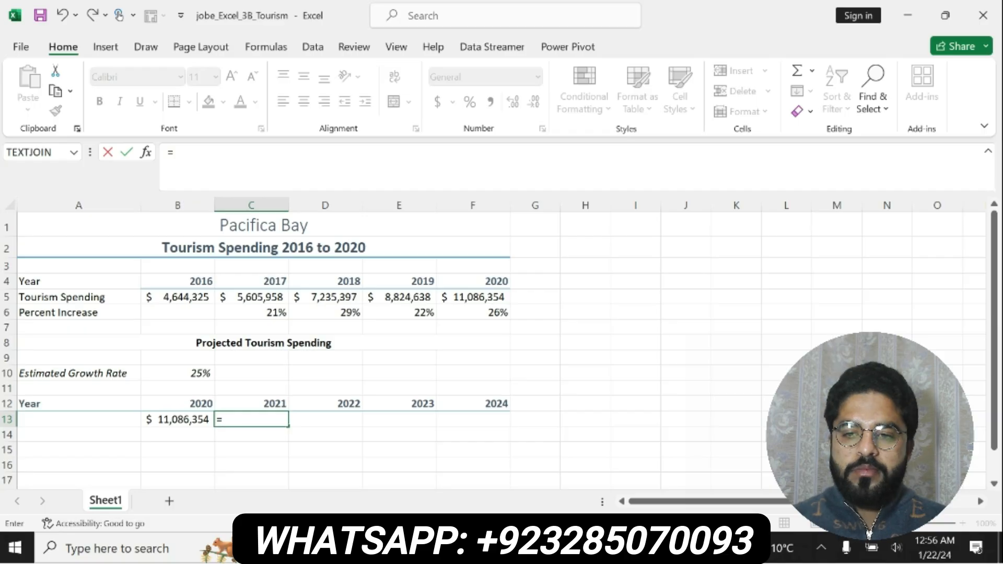
{"action": "type", "text": "b13"}
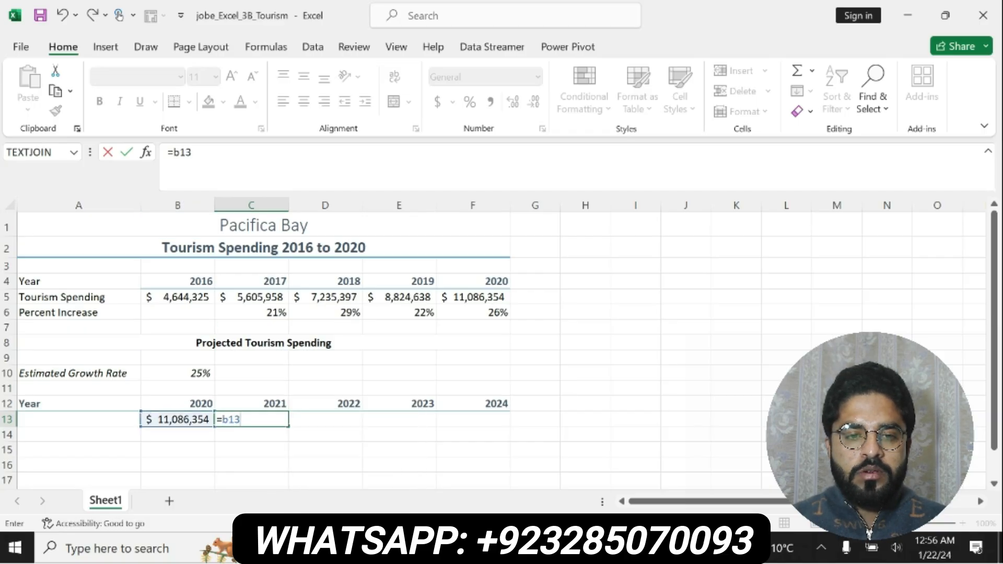
{"action": "type", "text": "*"}
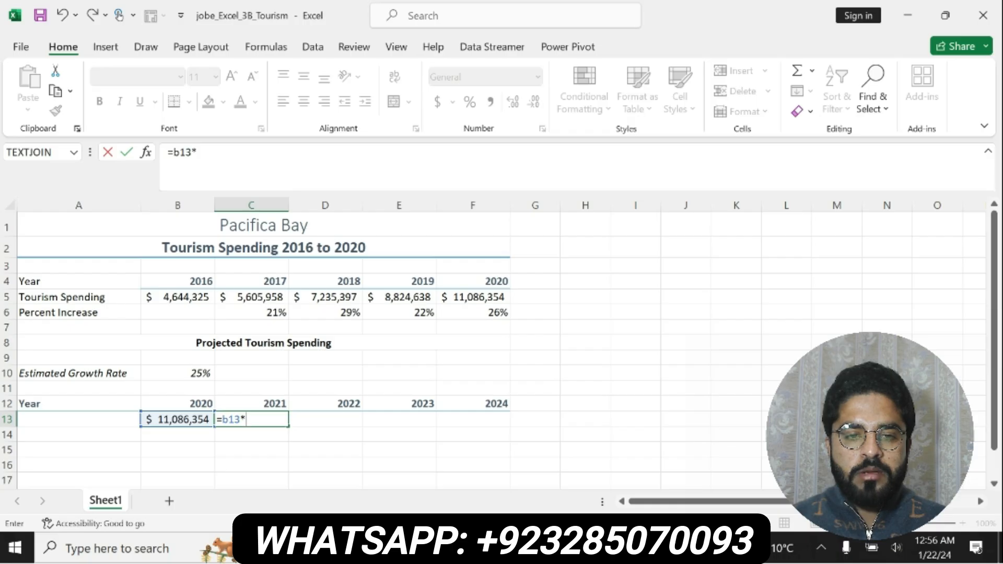
{"action": "type", "text": "("}
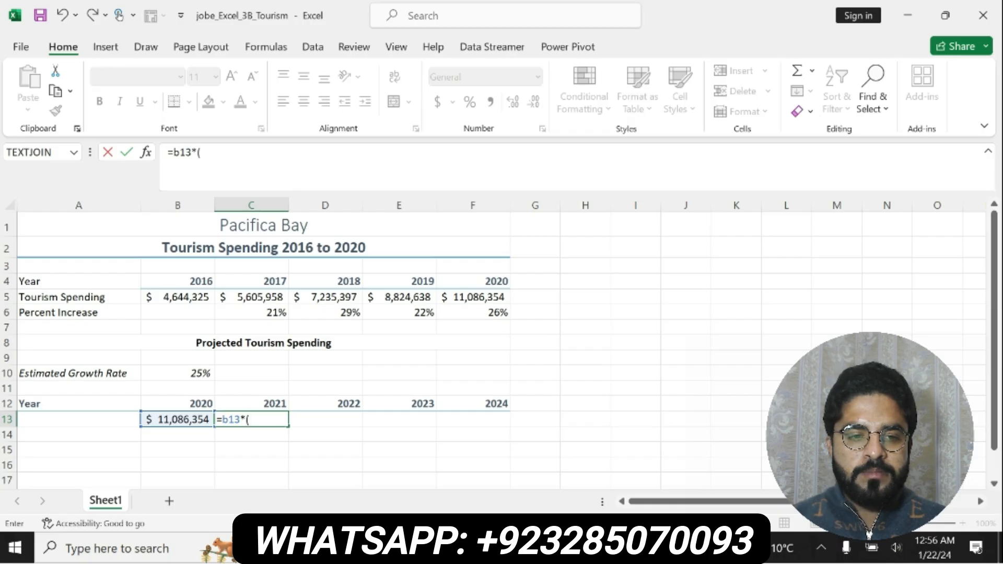
{"action": "type", "text": "100"}
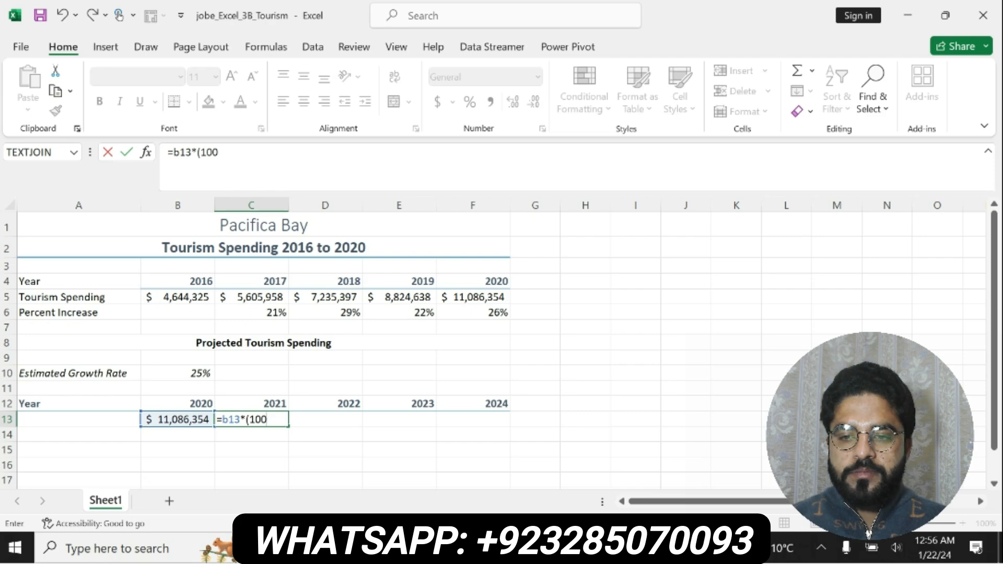
{"action": "type", "text": "%"}
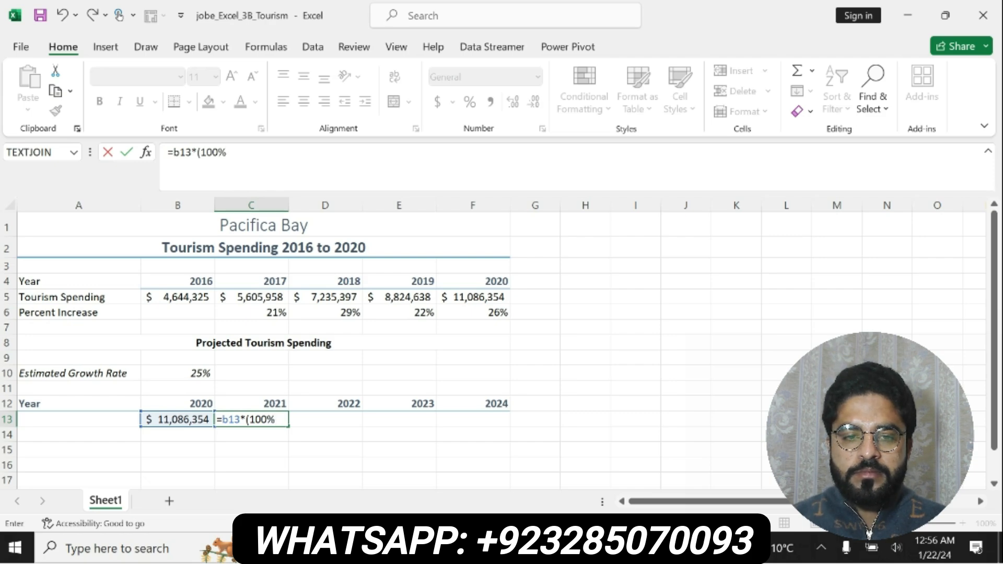
{"action": "type", "text": "="}
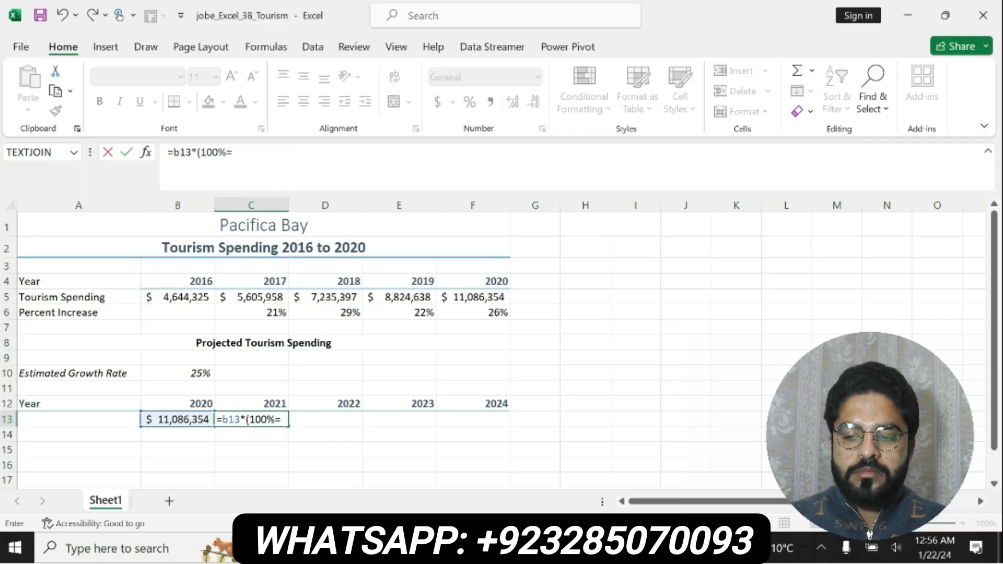
{"action": "type", "text": "$"}
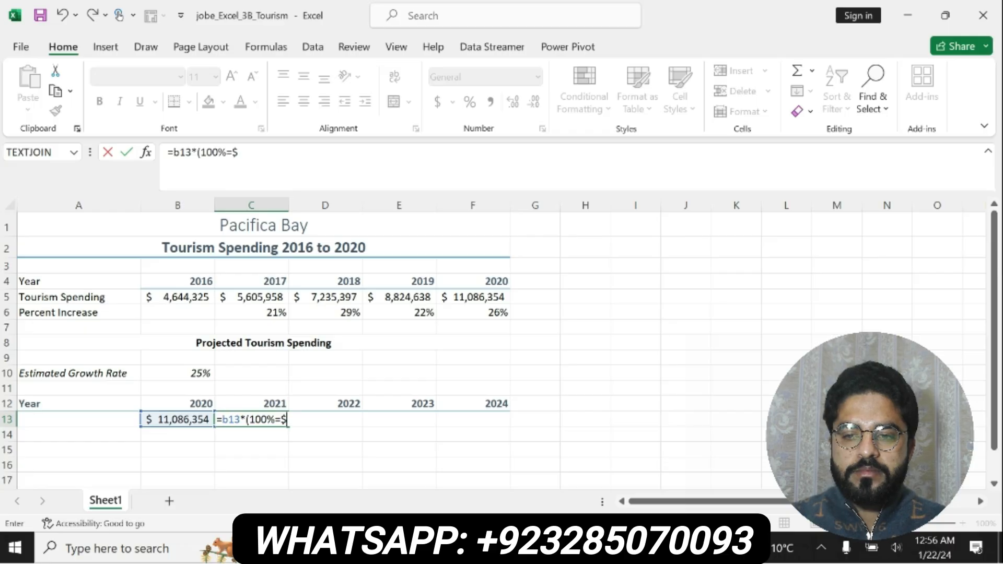
{"action": "type", "text": "b"}
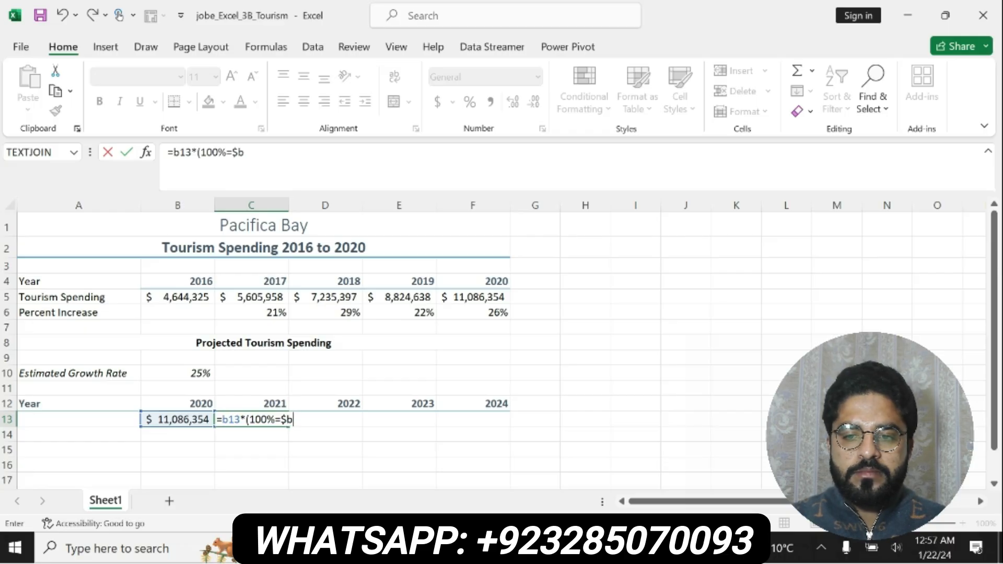
{"action": "type", "text": "1"}
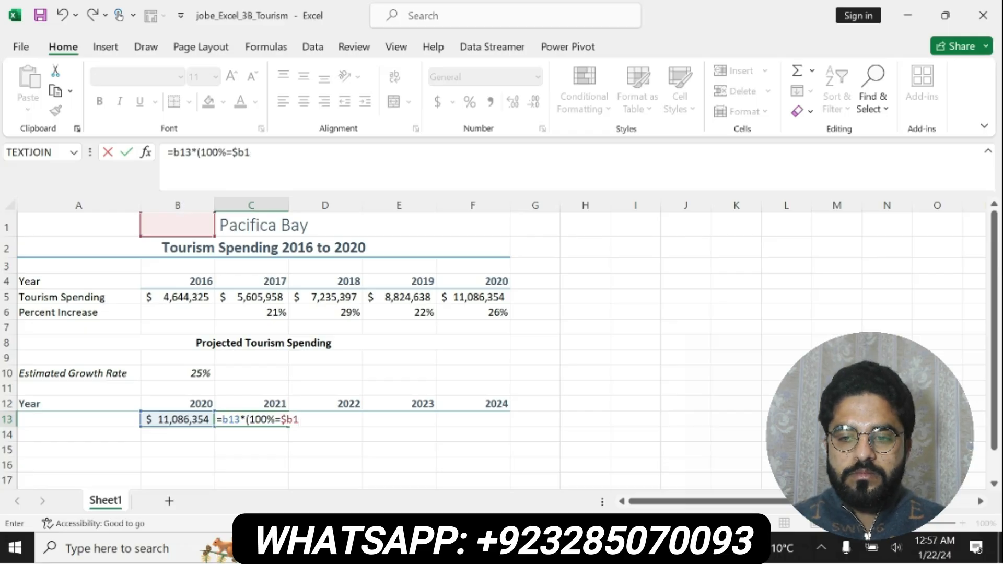
{"action": "type", "text": "0)"}
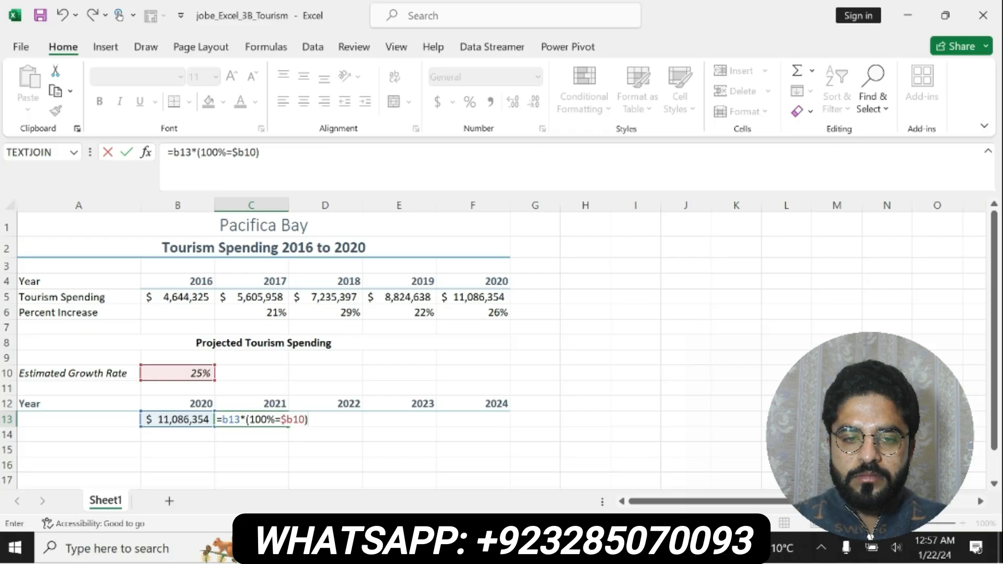
{"action": "key", "text": "Return"}
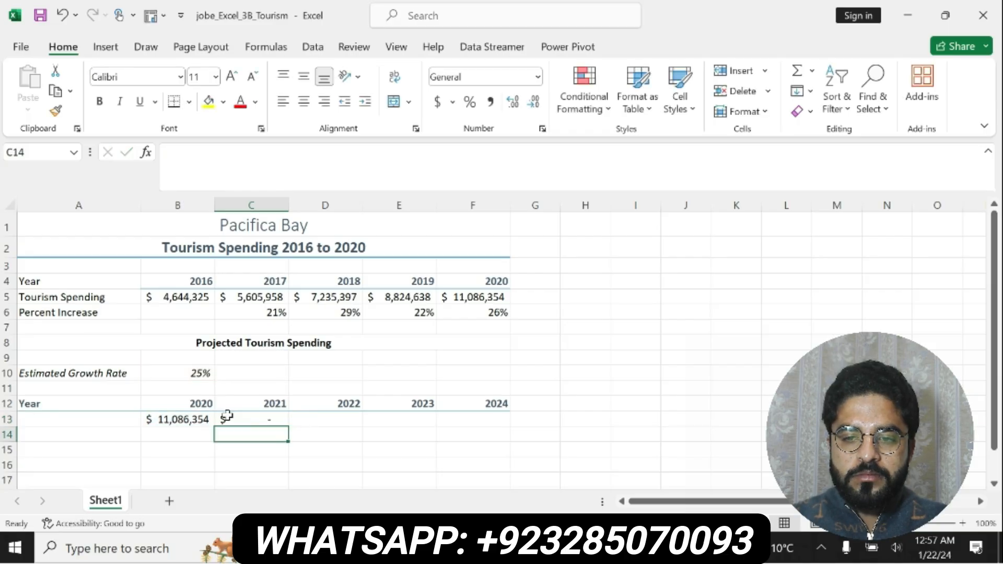
Step: Correct the C13 formula to =B13*(100%+$B$10) and fill it across through F13
{"action": "left_click", "coordinate": [247, 416]}
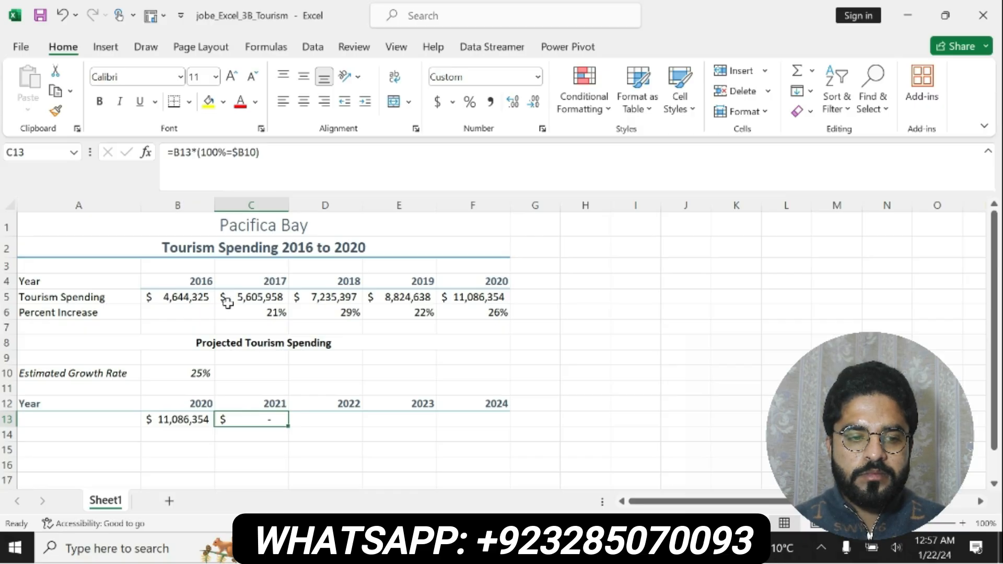
{"action": "left_click", "coordinate": [243, 152]}
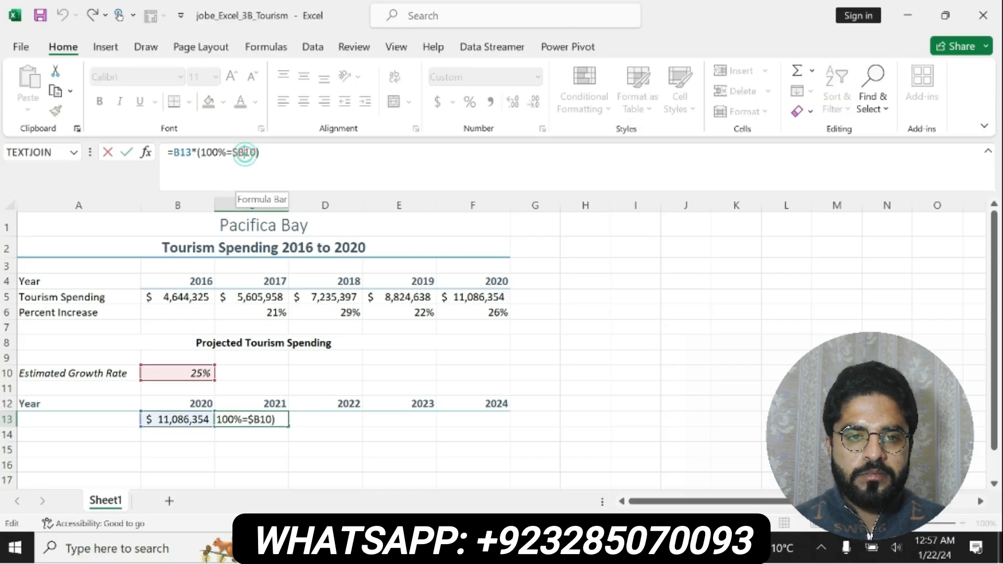
{"action": "type", "text": "$"}
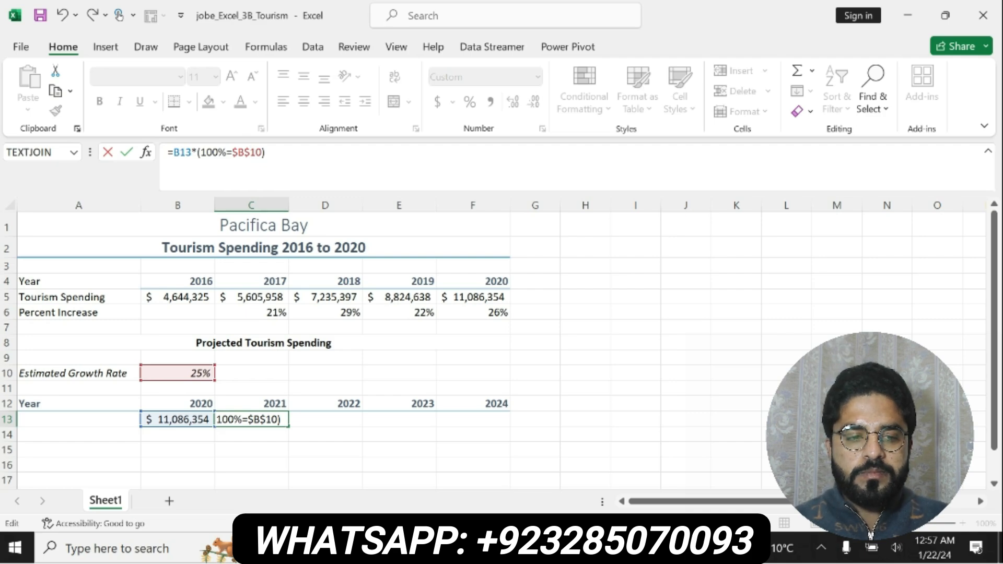
{"action": "left_click", "coordinate": [230, 152]}
{"action": "key", "text": "BackSpace"}
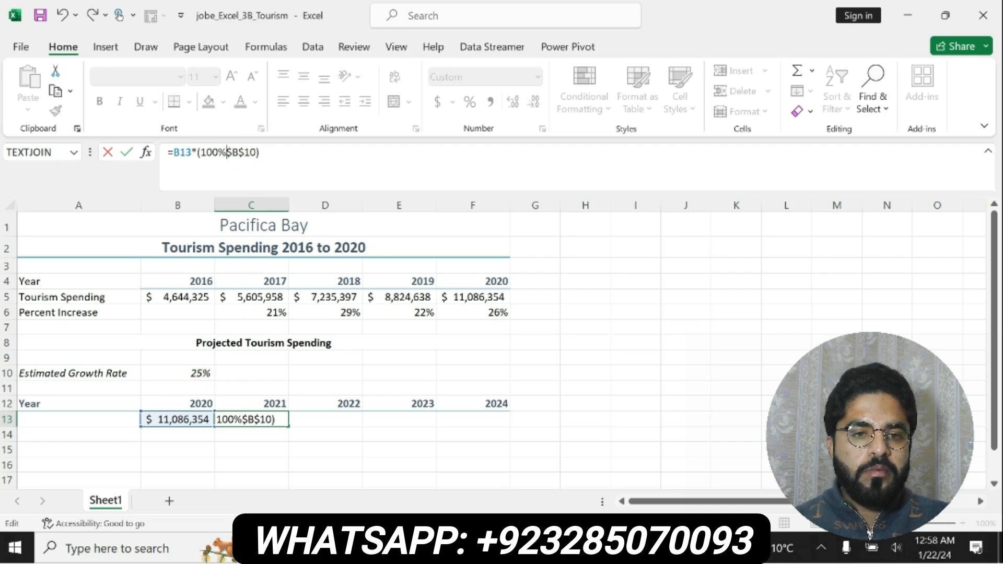
{"action": "type", "text": "+"}
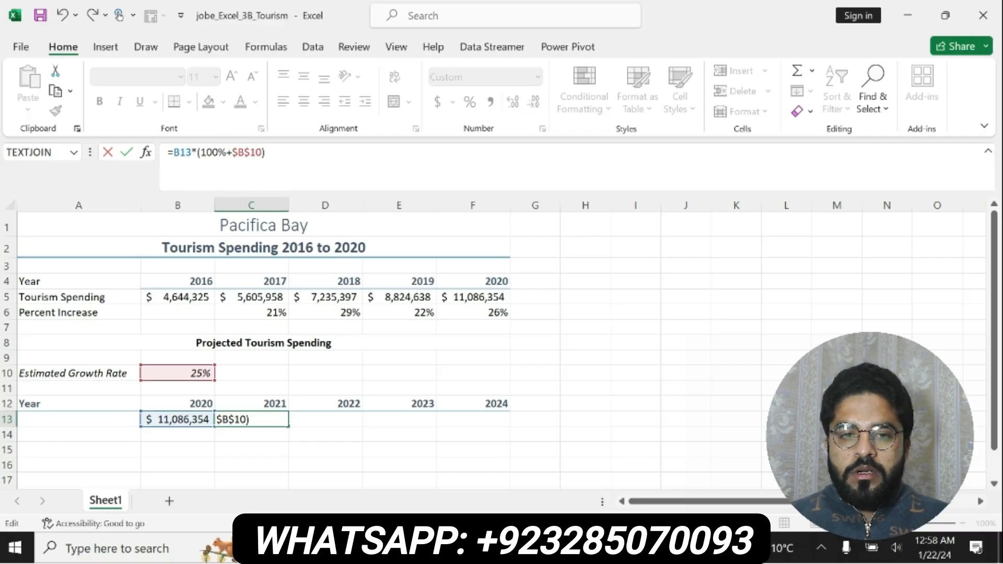
{"action": "key", "text": "Return"}
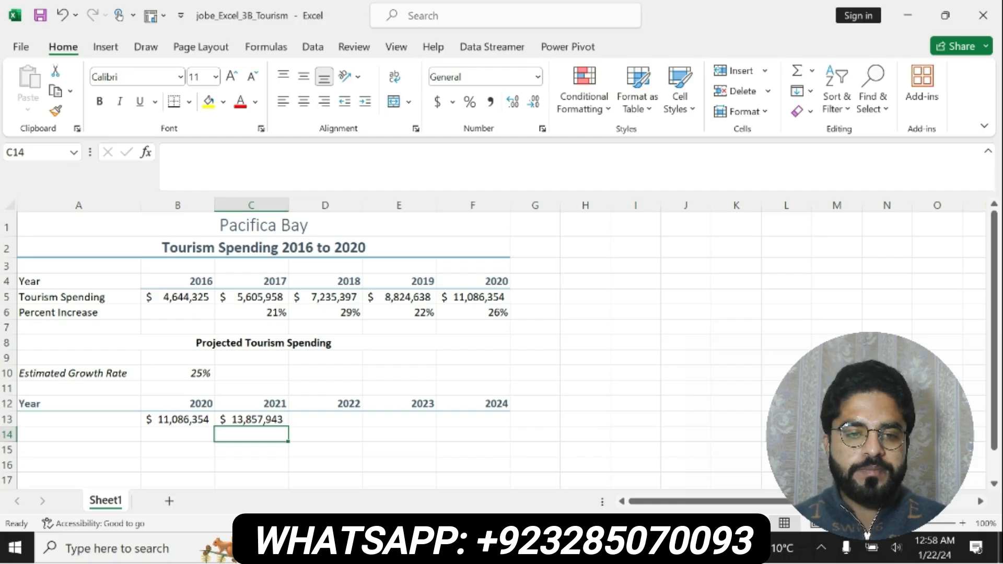
{"action": "left_click", "coordinate": [264, 418]}
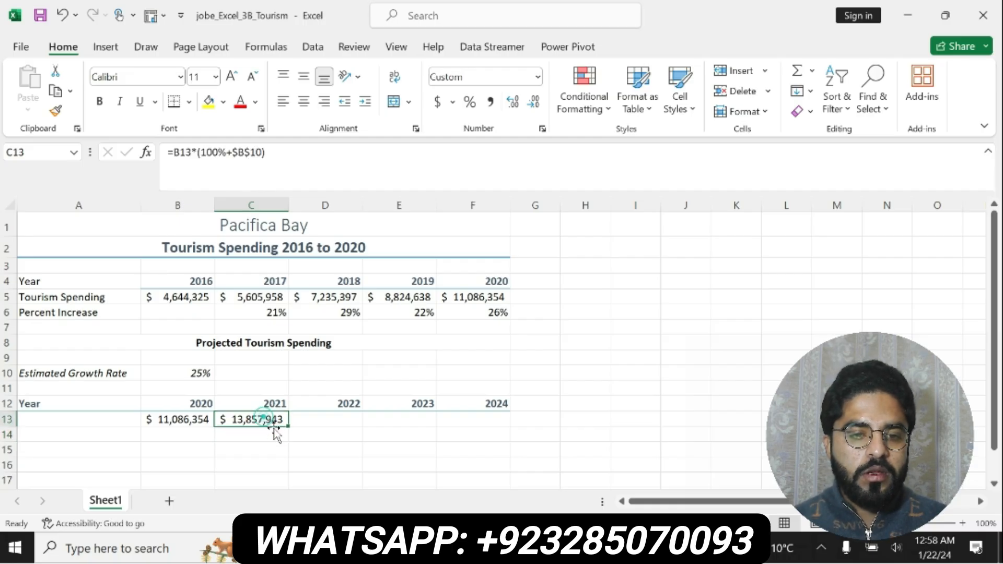
{"action": "left_click_drag", "start_coordinate": [288, 425], "coordinate": [475, 427]}
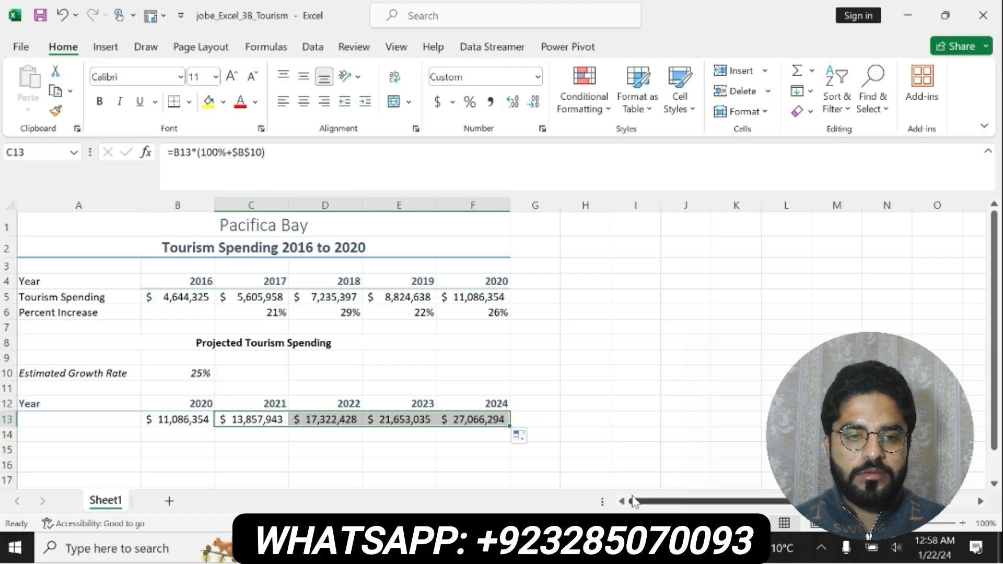
Step: Switch to the Word instructions, undo the Activity 3.17 highlight, and select "Complete Activity 3.18." in step 7
{"action": "key", "text": "alt+Tab"}
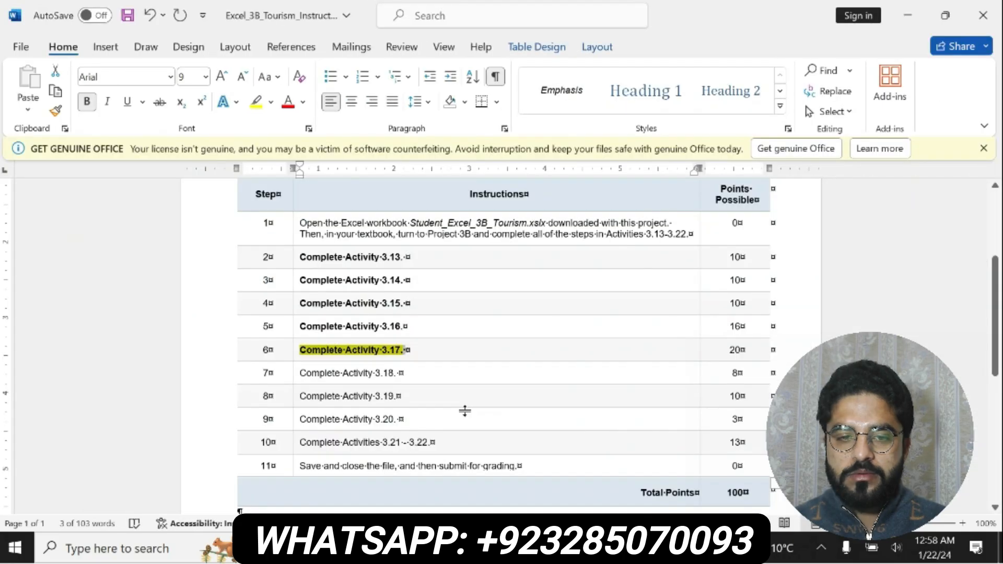
{"action": "key", "text": "ctrl+z"}
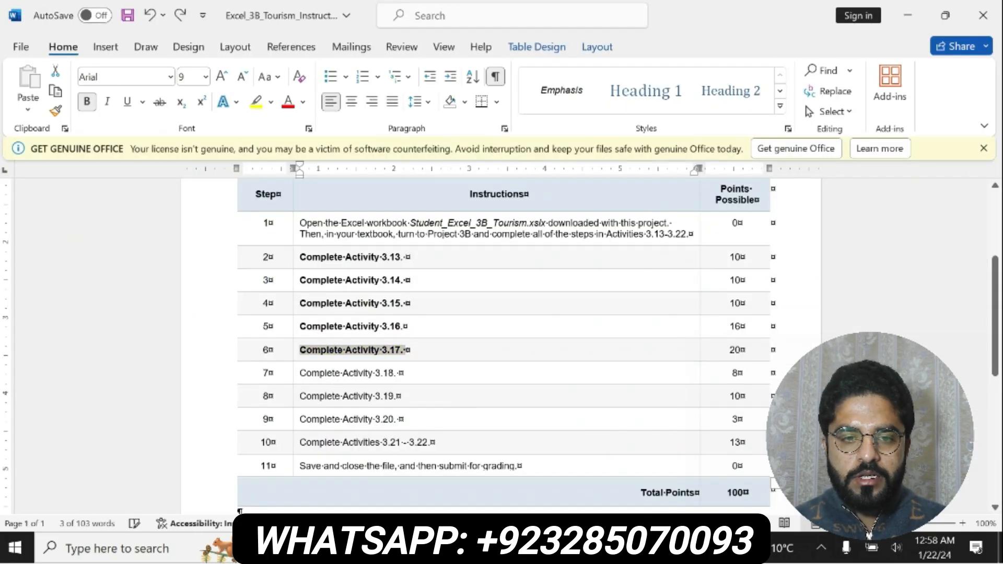
{"action": "left_click_drag", "start_coordinate": [300, 372], "coordinate": [397, 372]}
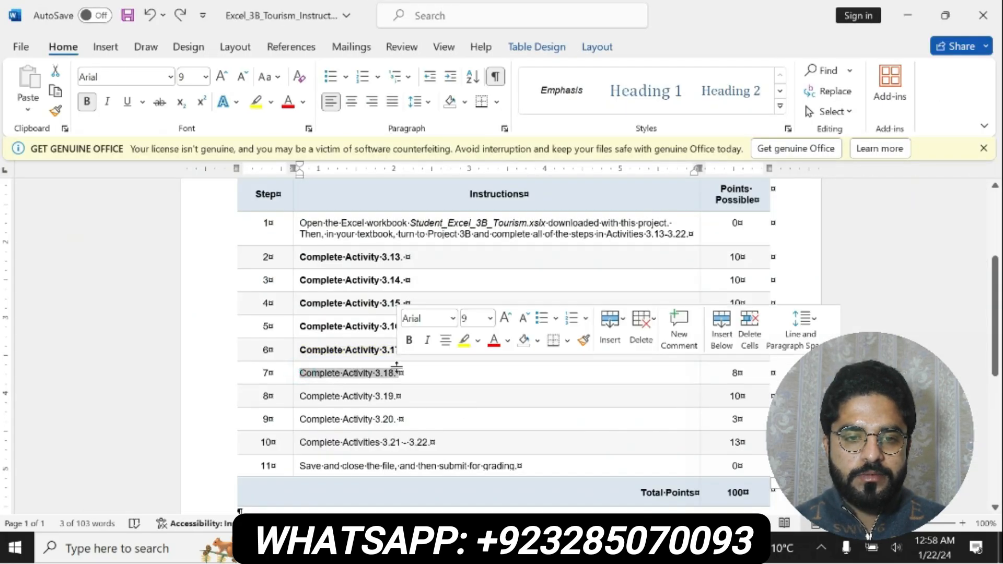